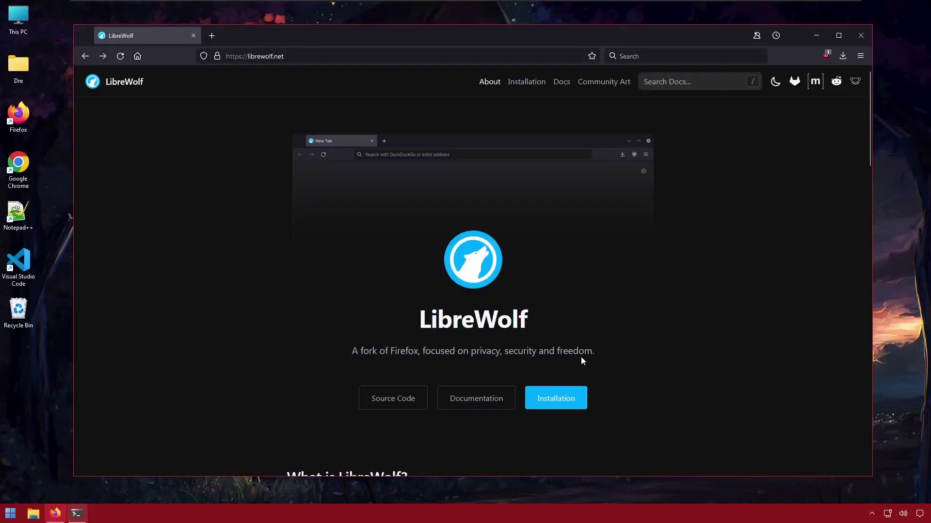
# Open LibreWolf's Windows installation instructions and scroll to the winget command under Package Managers.
pyautogui.click(581, 400)
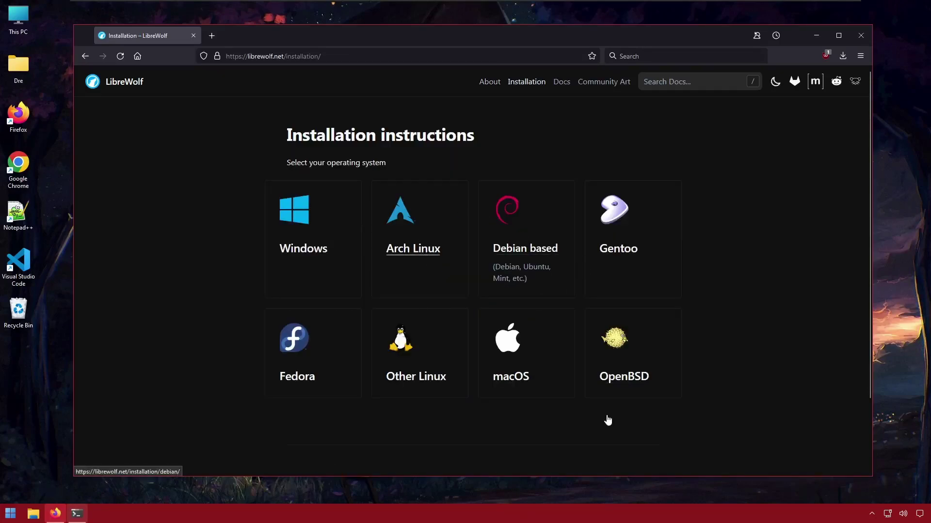
pyautogui.click(304, 225)
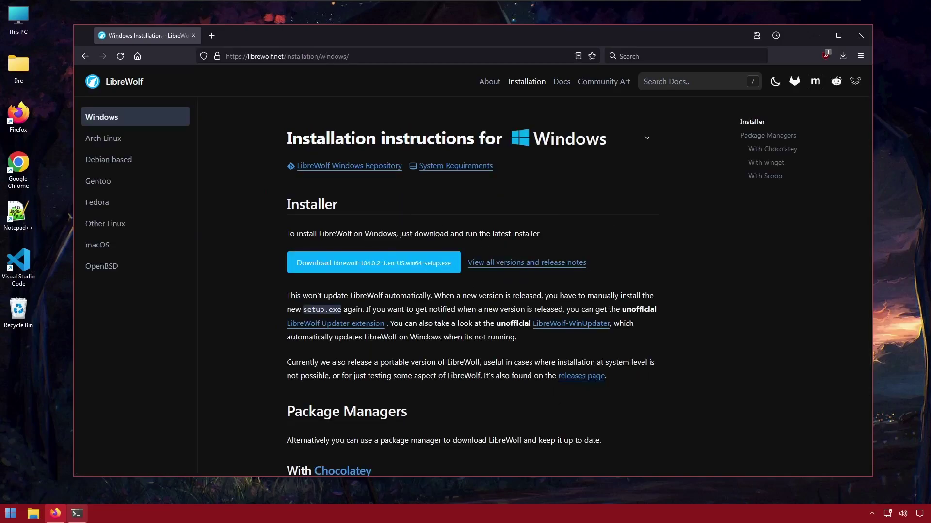
pyautogui.scroll(-1, 717, 298)
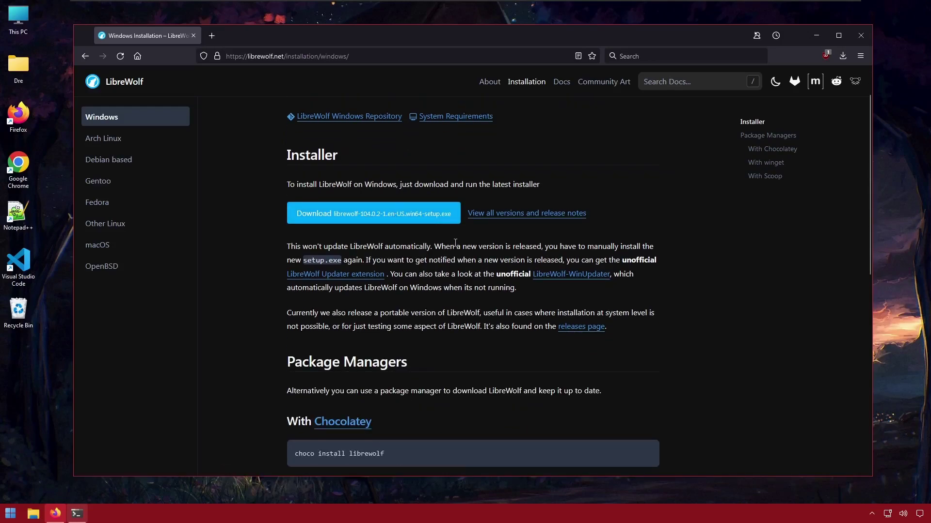
pyautogui.scroll(-2, 454, 245)
pyautogui.scroll(-5, 455, 243)
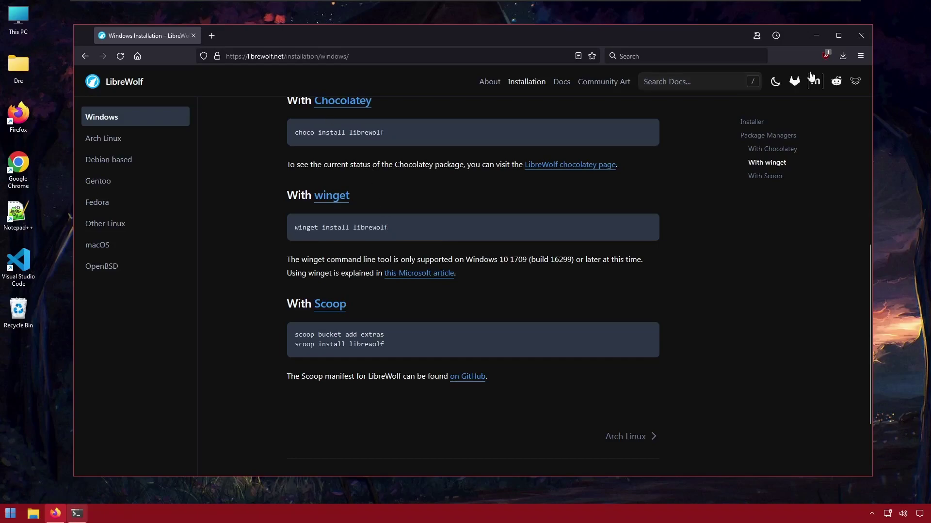
pyautogui.click(842, 57)
pyautogui.click(754, 78)
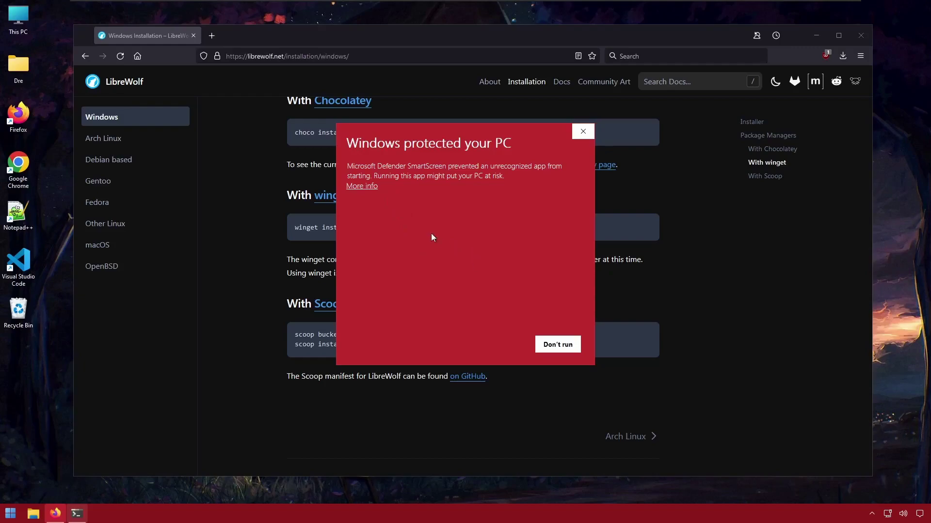
pyautogui.click(361, 186)
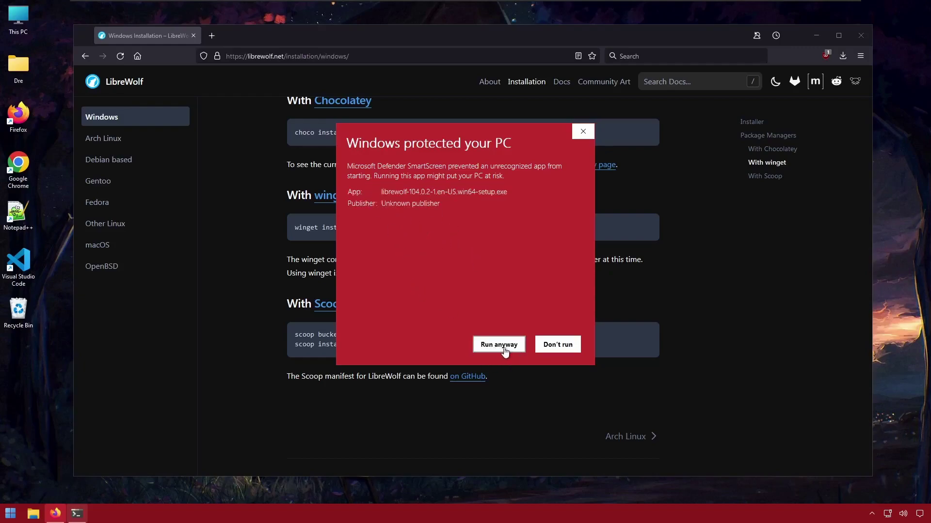
pyautogui.click(584, 132)
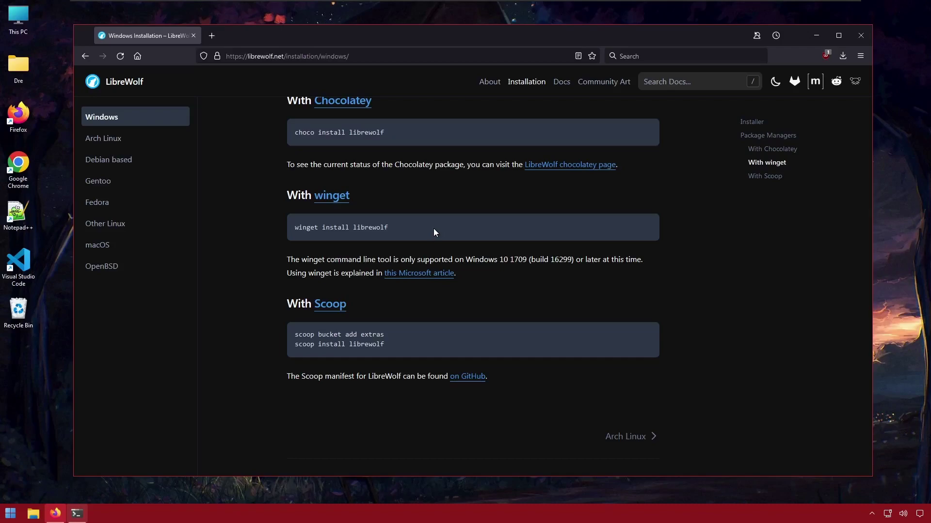
# Copy the 'winget install librewolf' command from the installation page.
pyautogui.moveTo(433, 229); pyautogui.dragTo(297, 229)
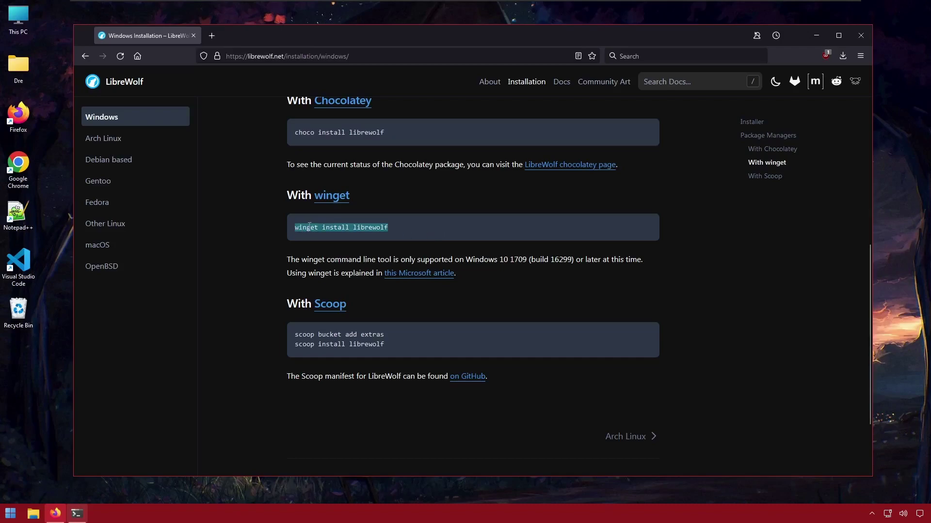
pyautogui.rightClick(310, 226)
pyautogui.click(321, 235)
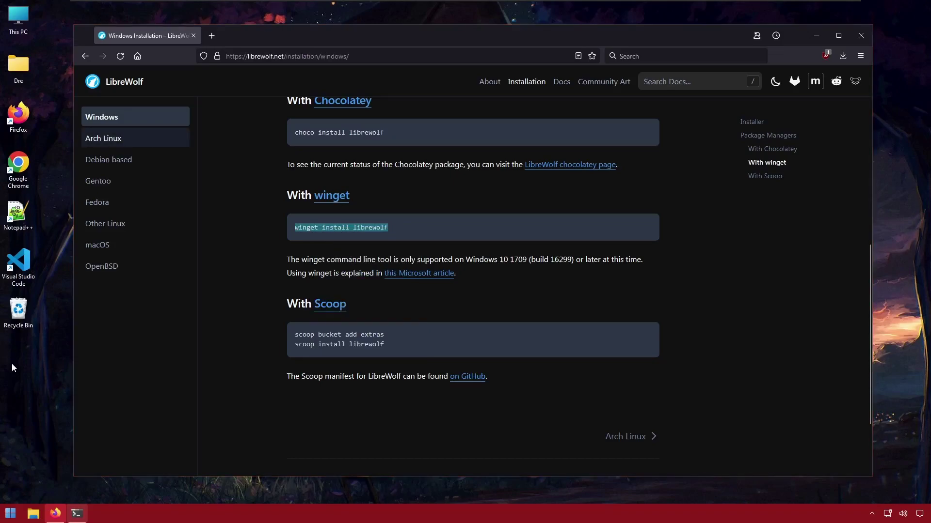
# Run the command in PowerShell and accept the source agreement terms with y.
pyautogui.hotkey('alt', 'Tab')
pyautogui.hotkey('ctrl', 'v')
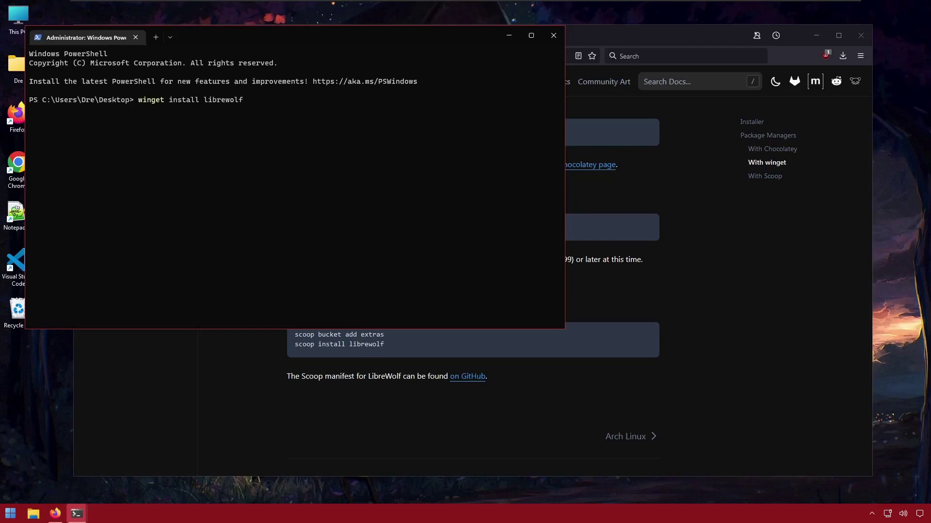
pyautogui.press('Return')
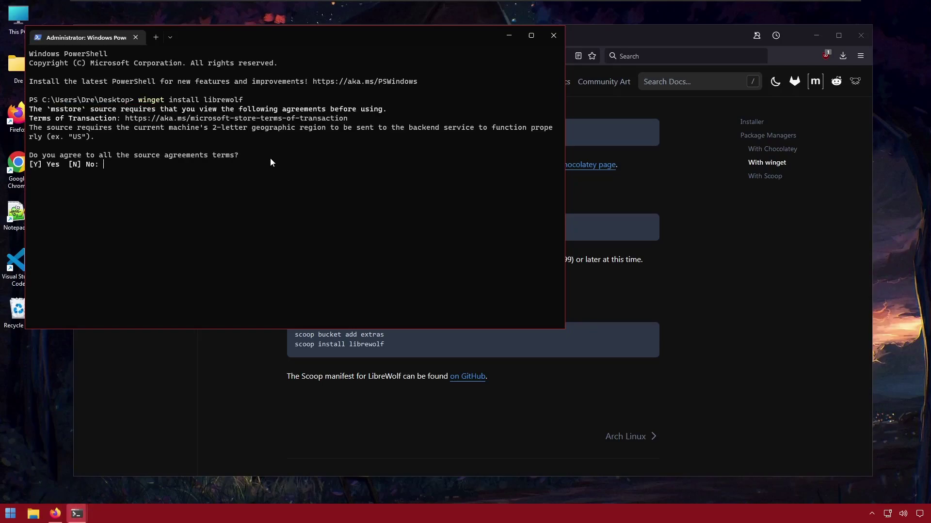
pyautogui.write('y')
pyautogui.press('Return')
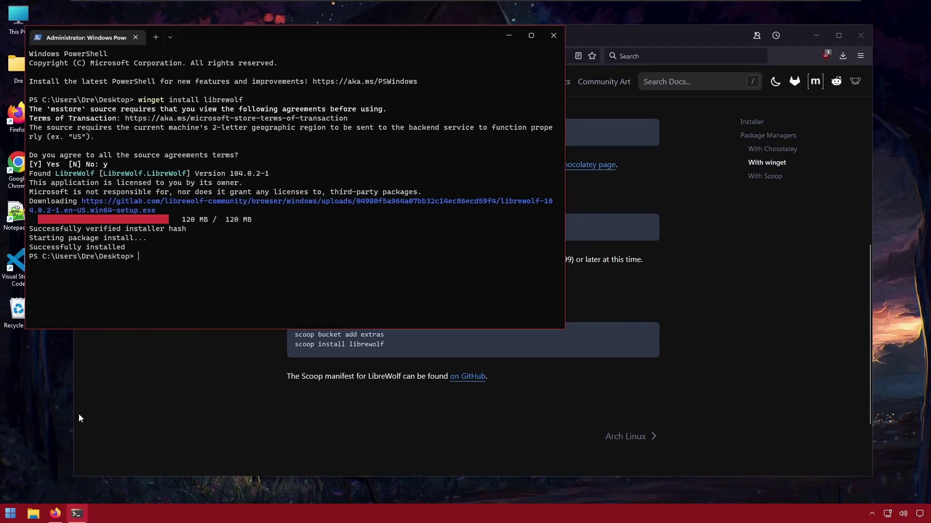
# Launch LibreWolf by searching 'librewolf' in the Start menu, then close PowerShell.
pyautogui.click(10, 513)
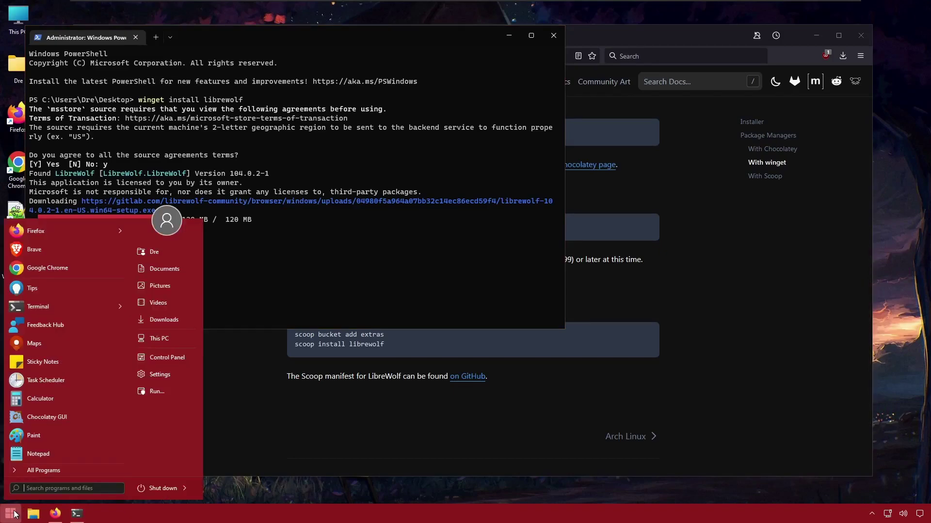
pyautogui.write('librew')
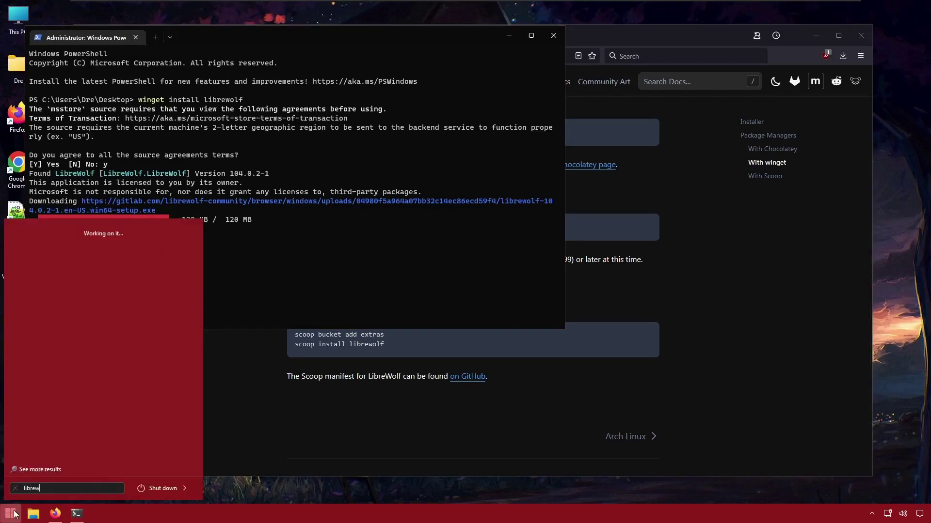
pyautogui.write('olf')
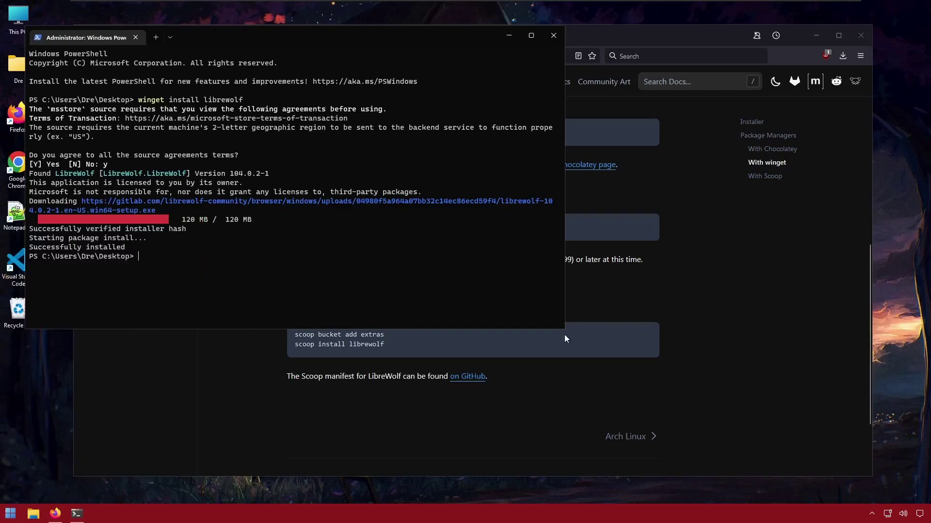
pyautogui.click(553, 36)
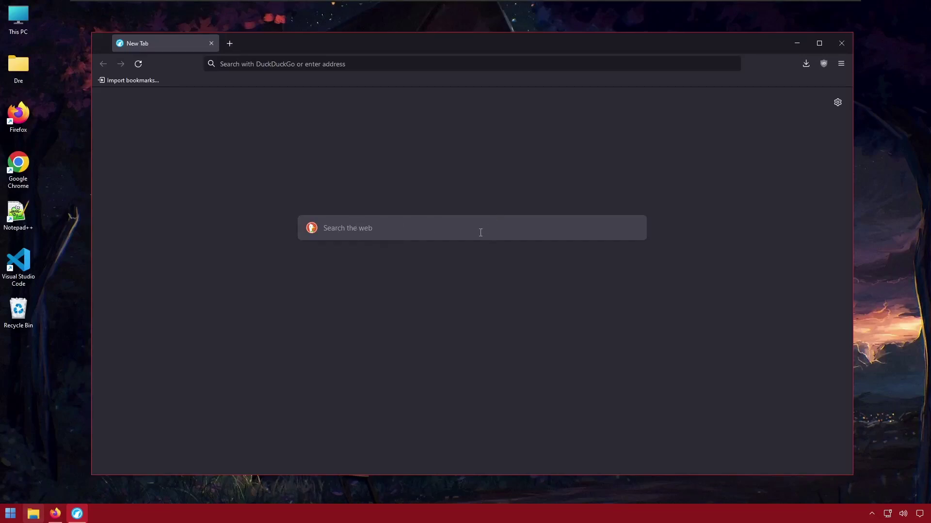
# Check uBlock Origin's blocking stats and the new-tab options panel, then open the main menu.
pyautogui.click(823, 67)
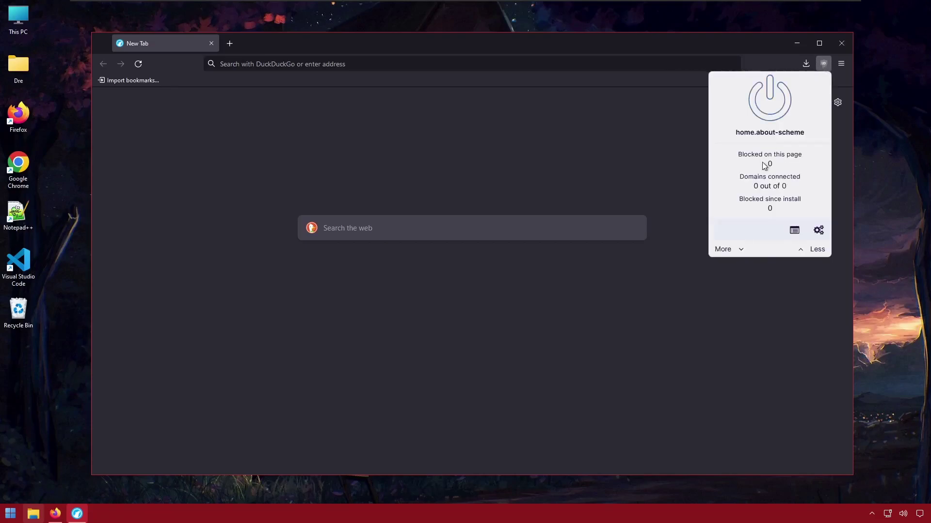
pyautogui.click(379, 122)
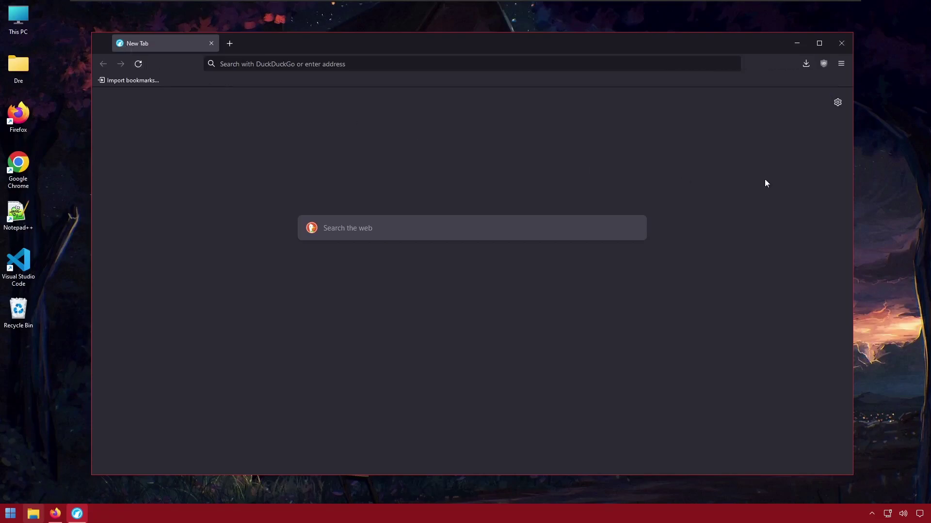
pyautogui.click(837, 103)
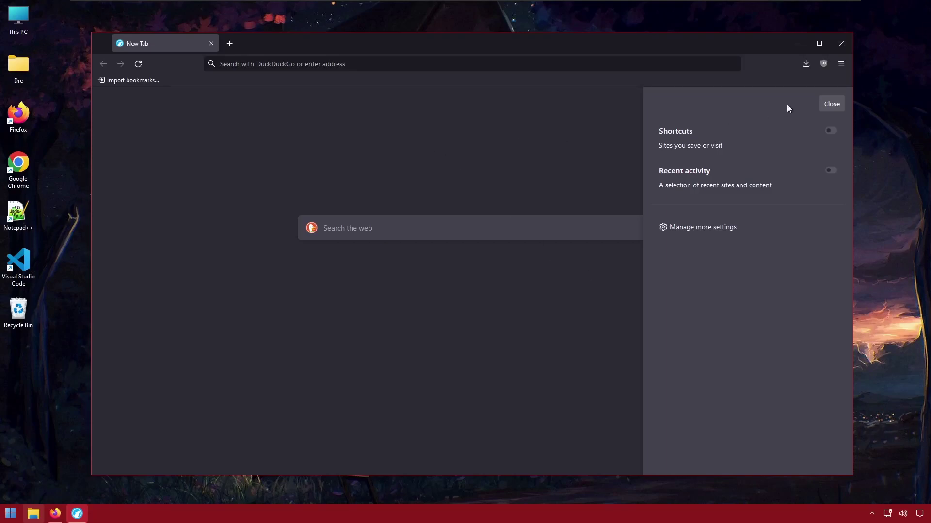
pyautogui.click(832, 101)
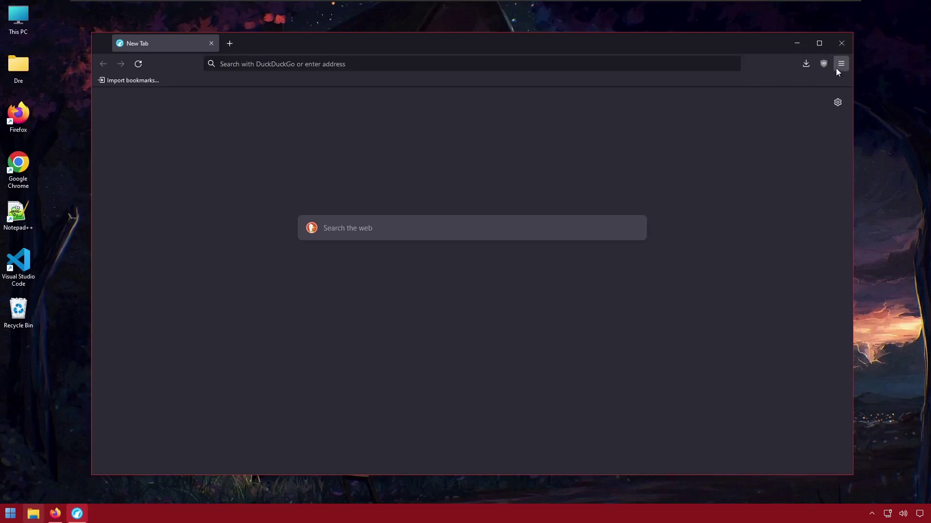
pyautogui.click(839, 68)
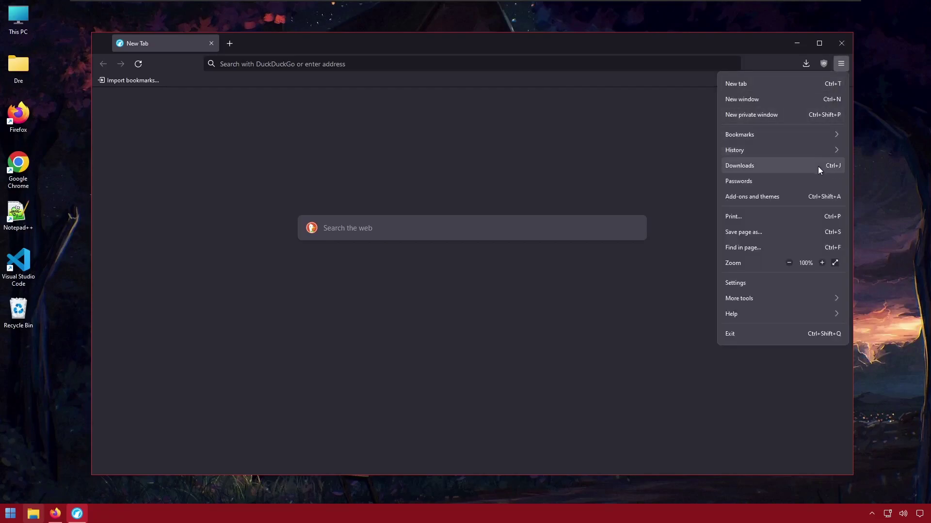
# Open Settings and move via Home to the Privacy & Security tracking protection options.
pyautogui.click(789, 284)
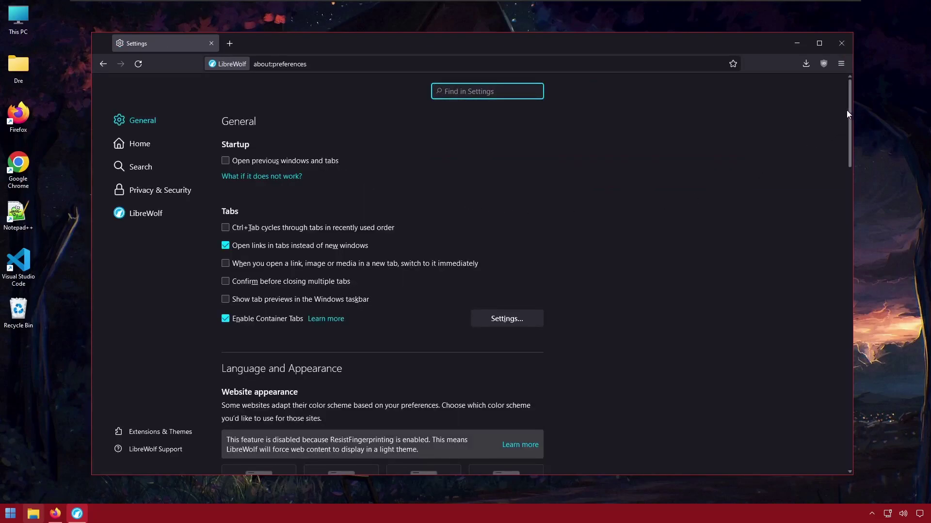
pyautogui.scroll(-5, 851, 126)
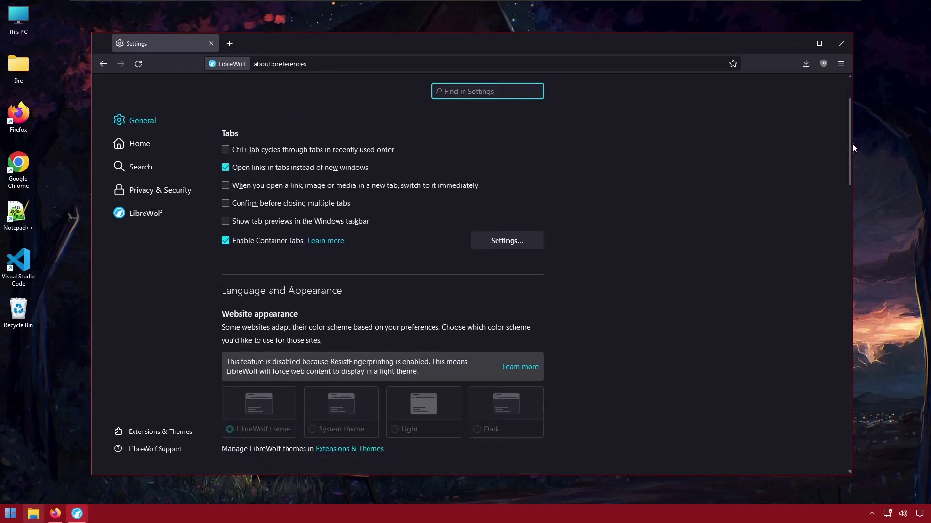
pyautogui.scroll(-10, 848, 221)
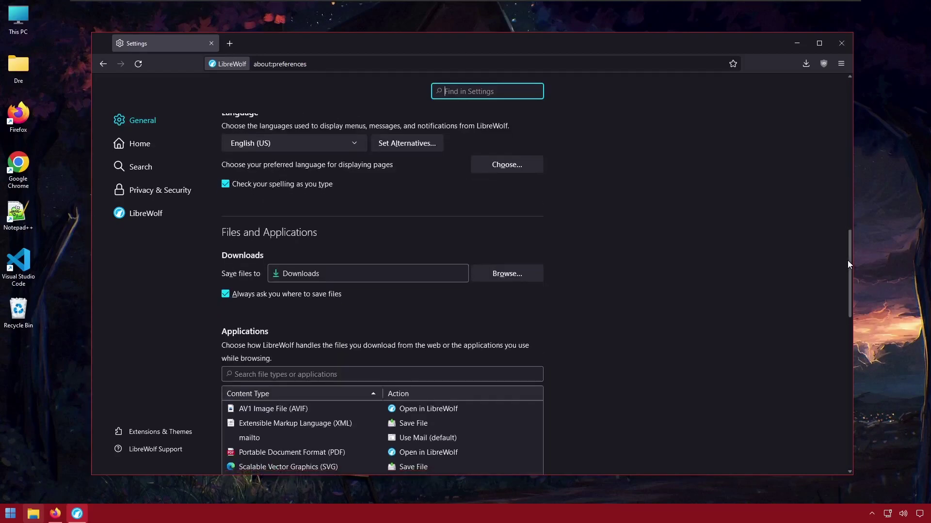
pyautogui.scroll(12, 842, 144)
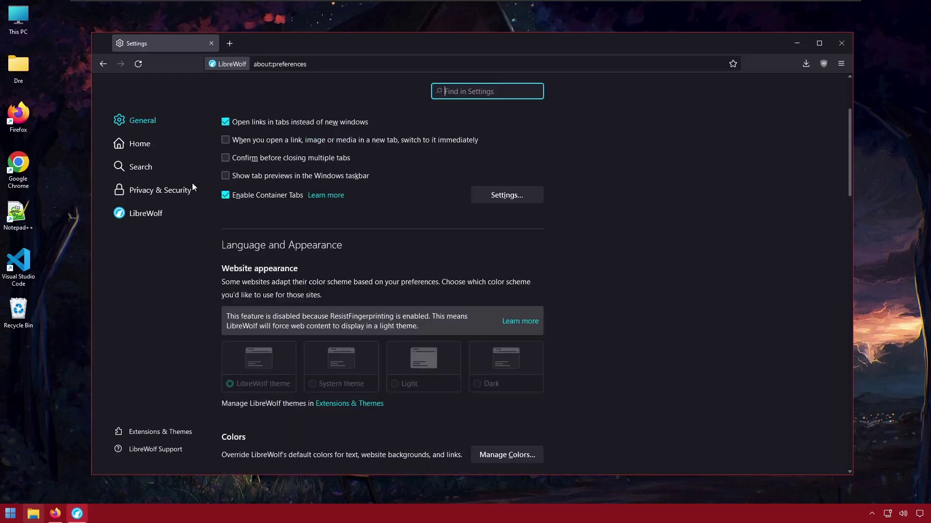
pyautogui.click(147, 144)
pyautogui.click(136, 193)
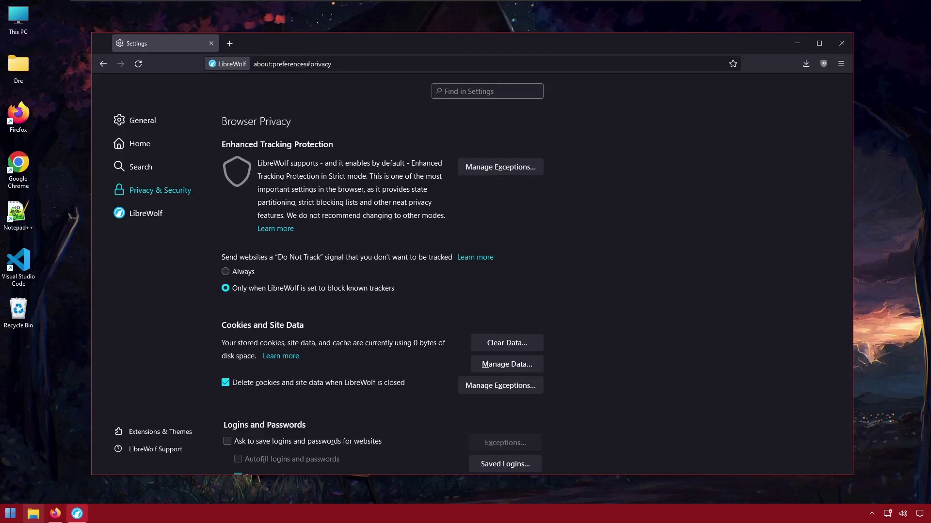
# In the LibreWolf preferences, enable Firefox Sync, check the Sync page, then enable Google Safe Browsing.
pyautogui.click(139, 213)
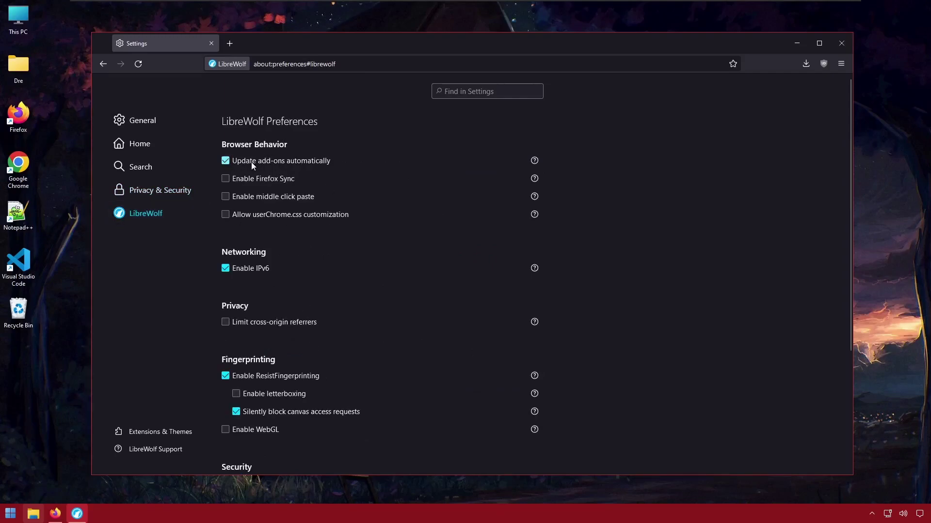
pyautogui.click(225, 180)
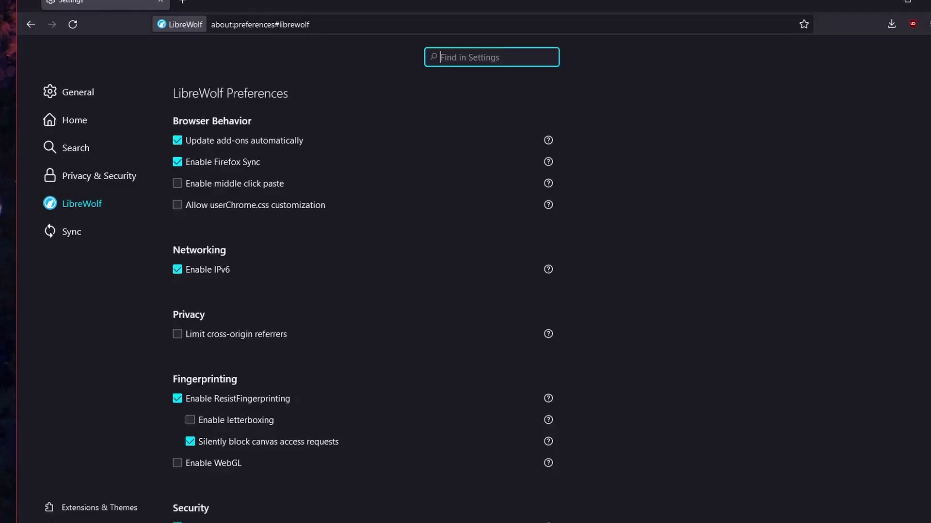
pyautogui.click(72, 231)
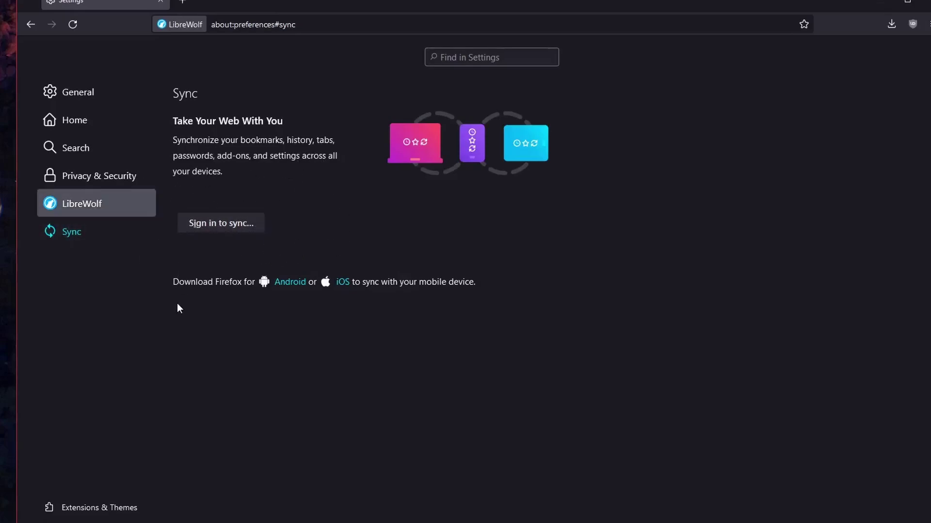
pyautogui.click(94, 212)
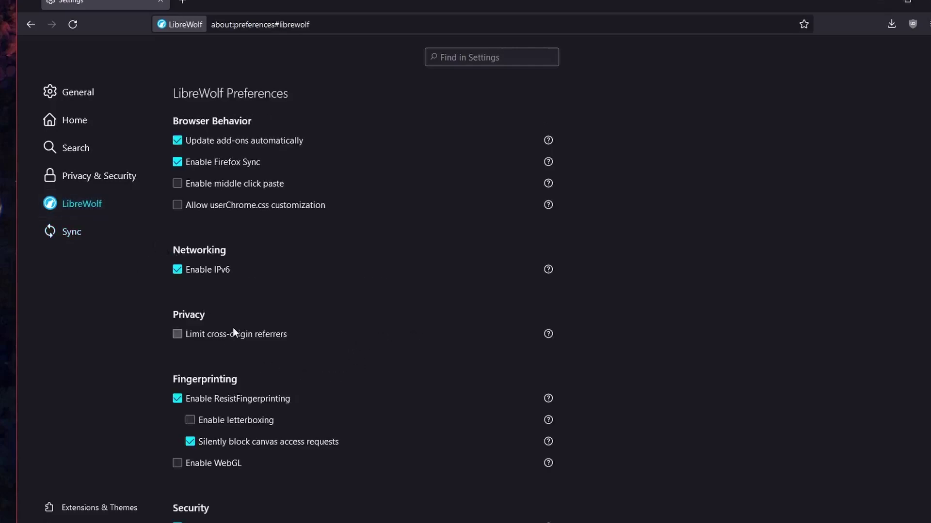
pyautogui.scroll(-5, 236, 333)
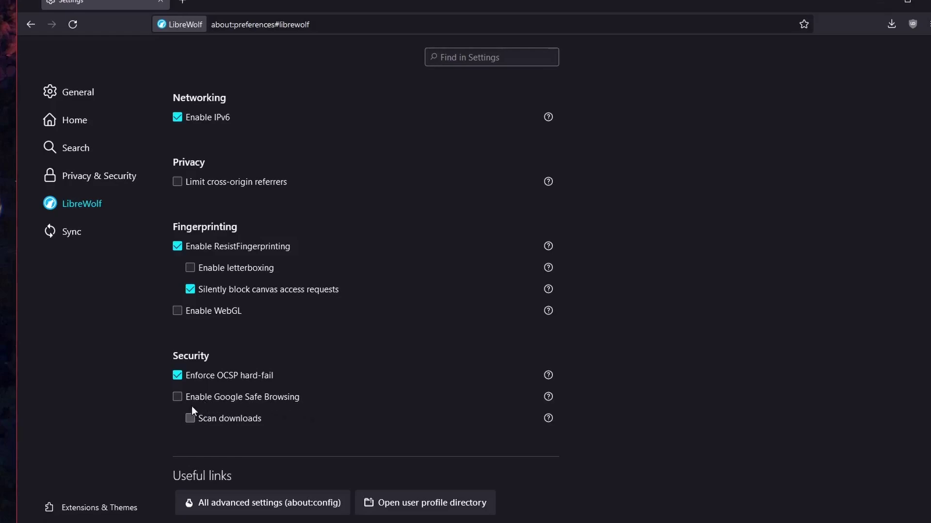
pyautogui.click(190, 418)
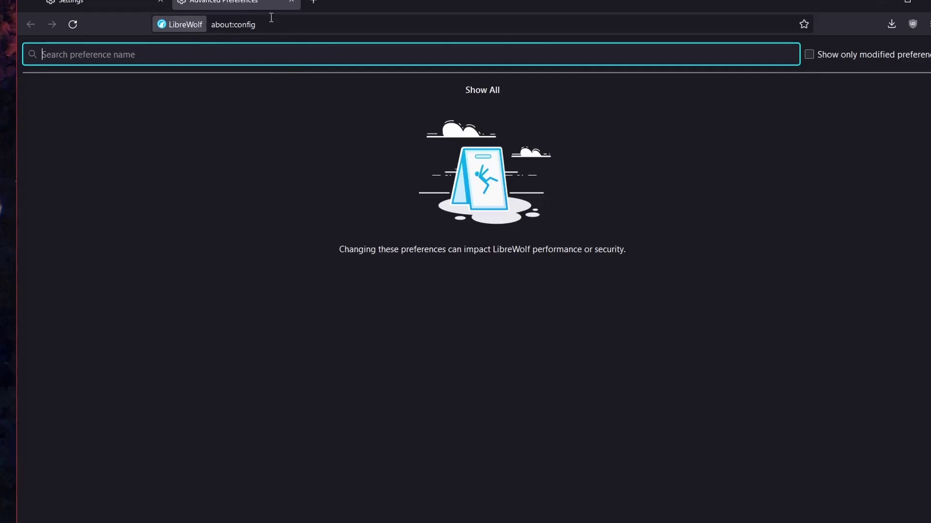
# Browse Extensions & Themes, including uBlock Origin and Themes, then go to The Mycroft Project site.
pyautogui.click(67, 6)
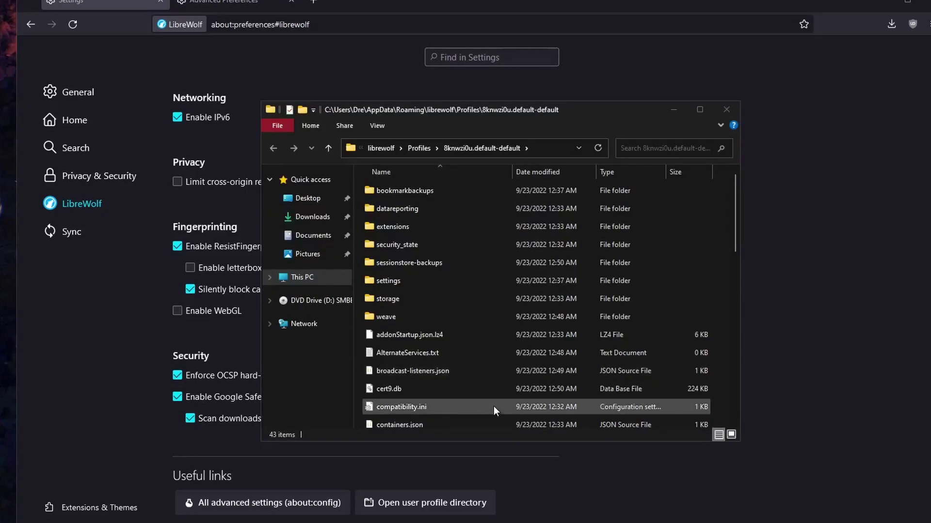
pyautogui.click(95, 504)
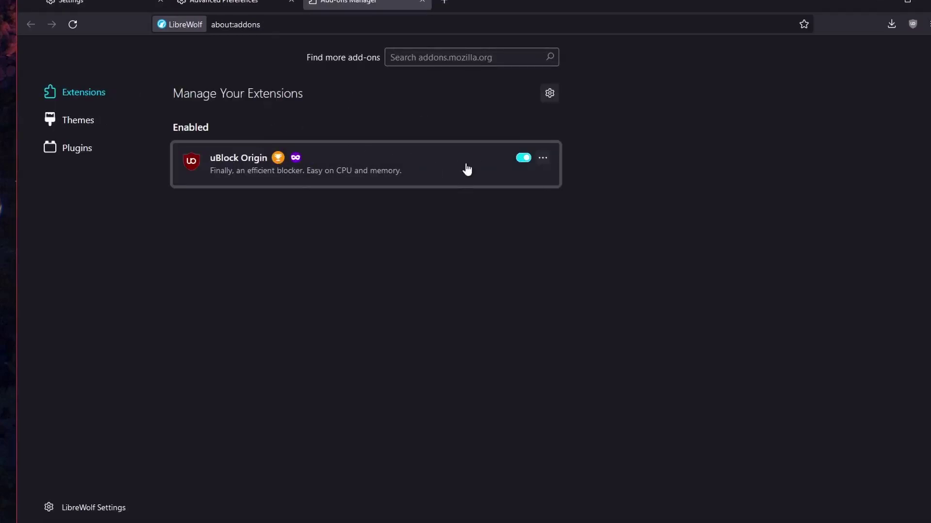
pyautogui.click(542, 158)
pyautogui.click(444, 62)
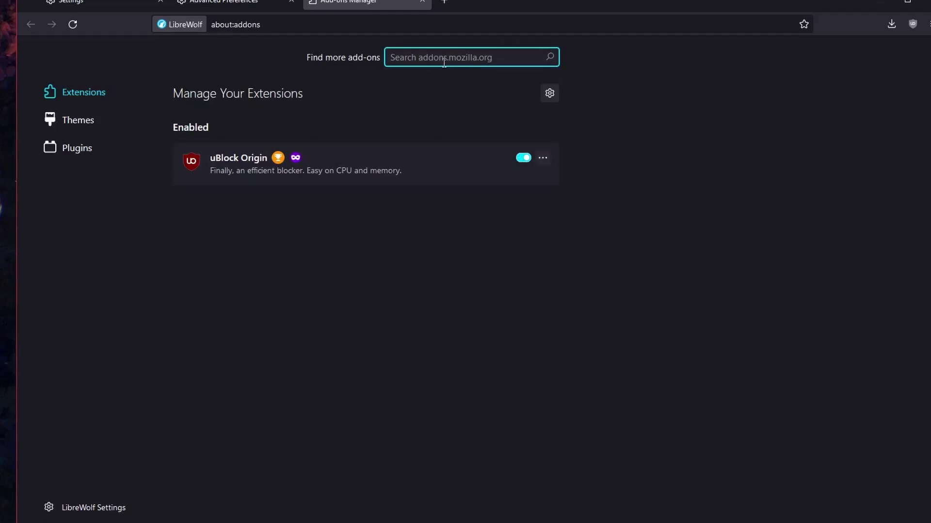
pyautogui.click(86, 121)
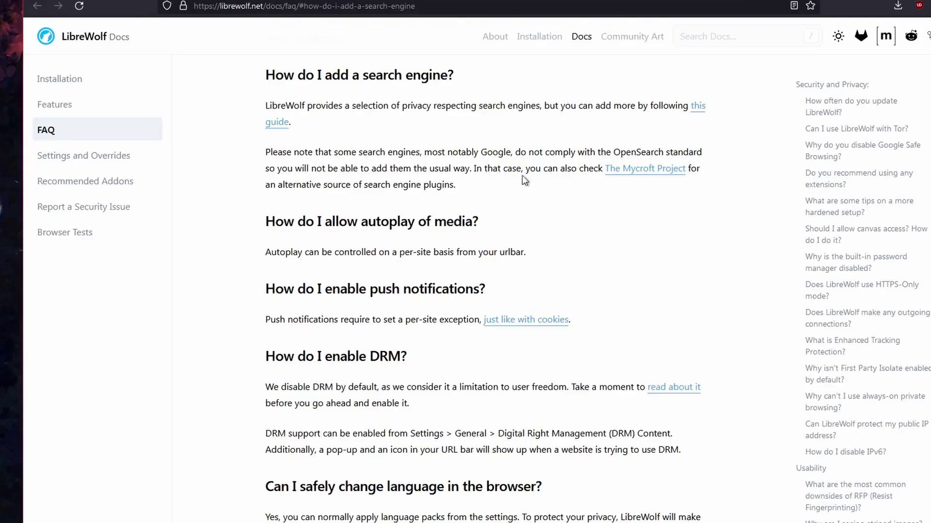
pyautogui.click(656, 174)
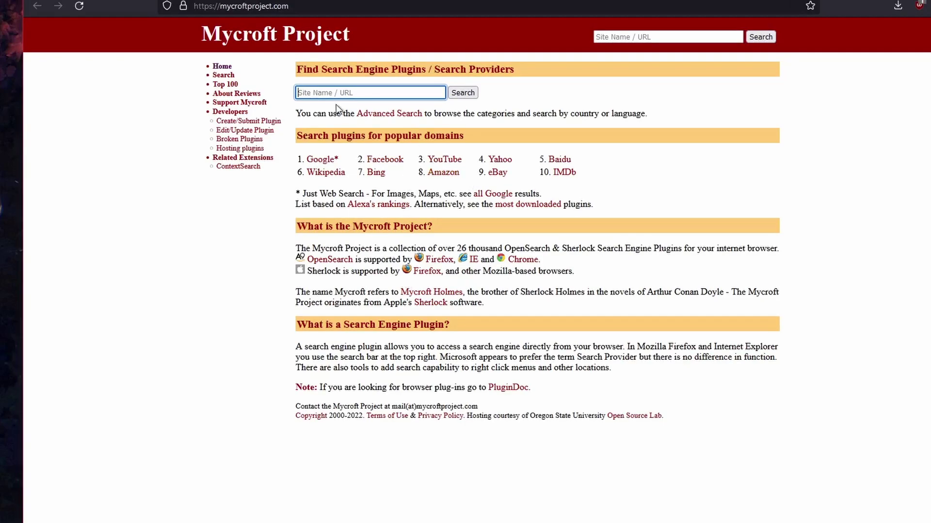
# List Mycroft's Google search plugins and open the '!Google no pins' install page.
pyautogui.click(322, 162)
pyautogui.scroll(-3, 789, 294)
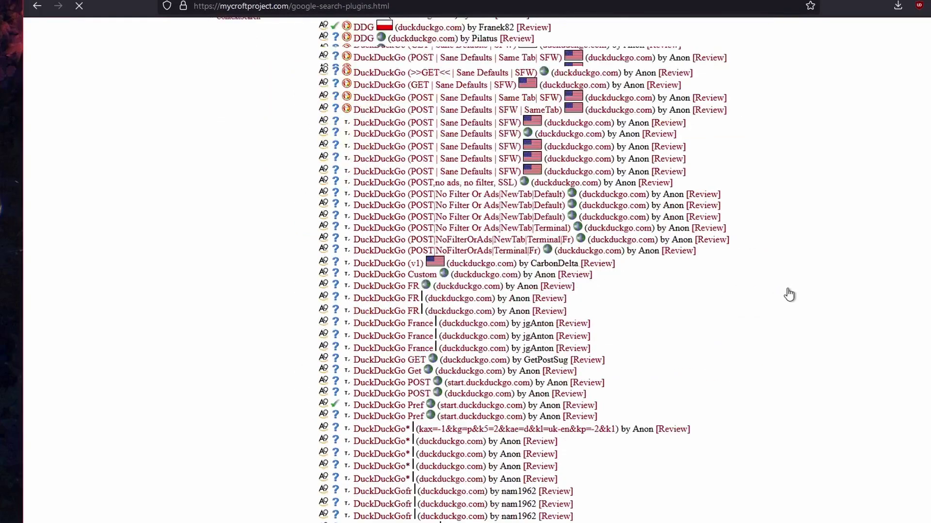
pyautogui.scroll(-8, 789, 295)
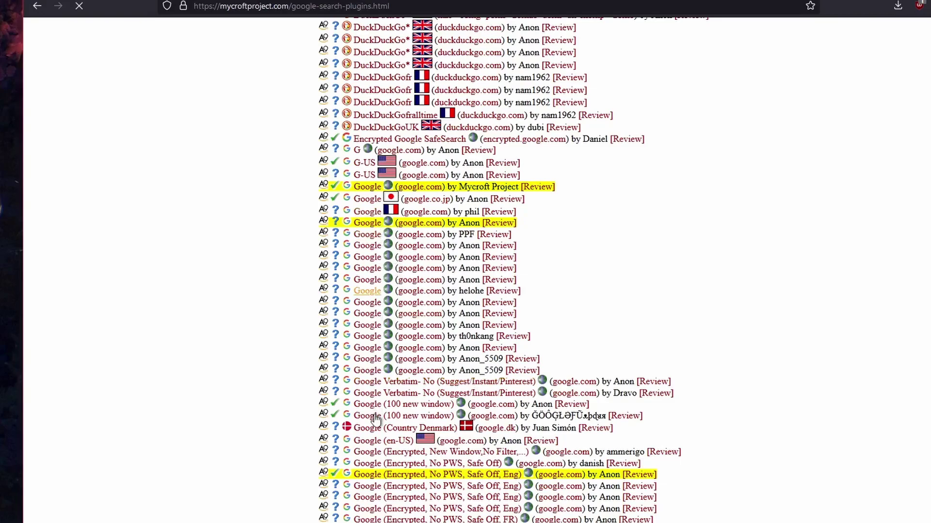
pyautogui.scroll(6, 408, 377)
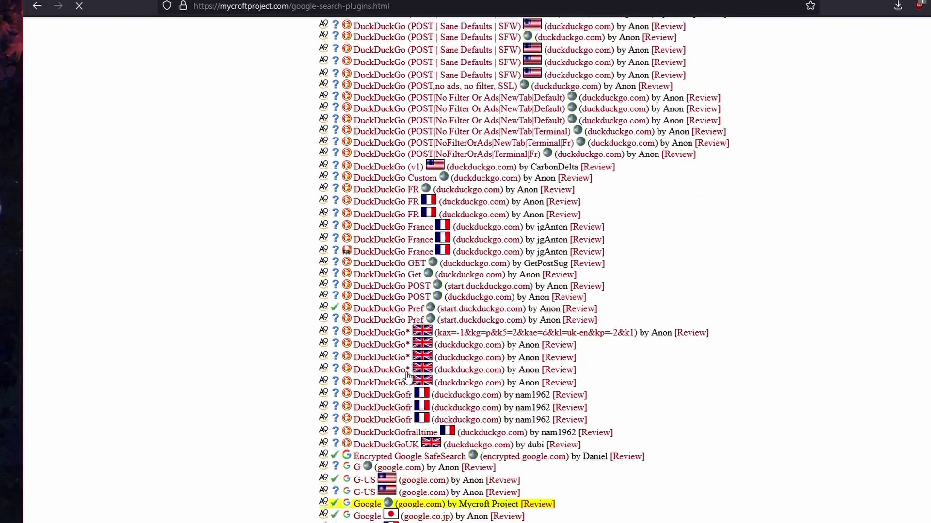
pyautogui.scroll(5, 407, 377)
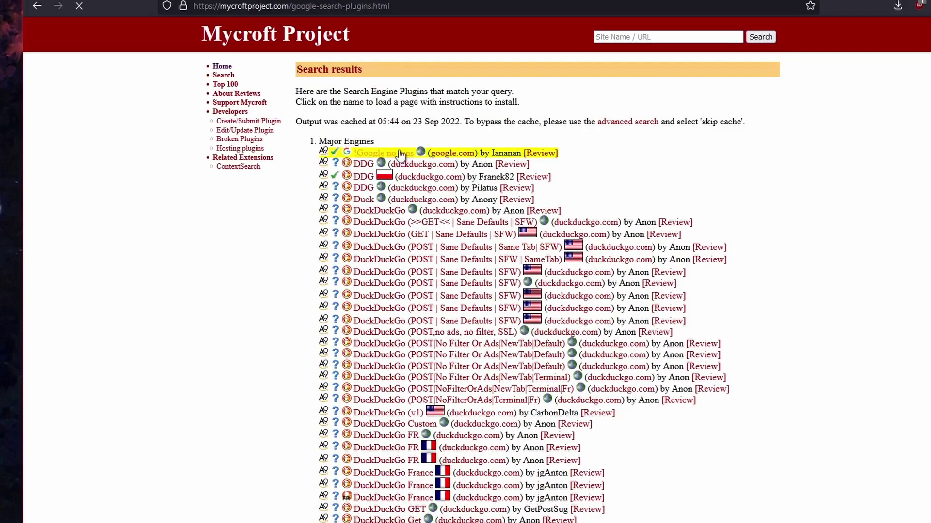
pyautogui.click(384, 154)
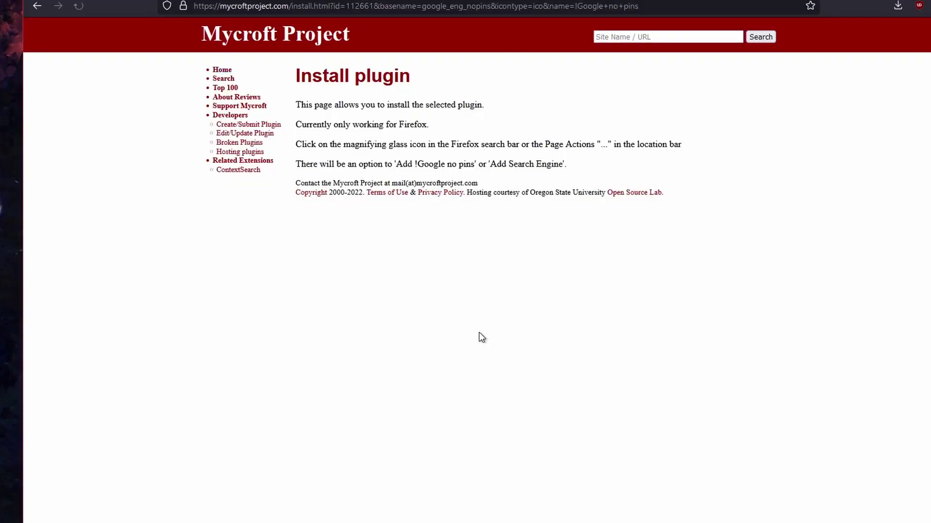
# Add a separate Search bar to the toolbar through Customize Toolbar.
pyautogui.rightClick(849, 9)
pyautogui.click(869, 60)
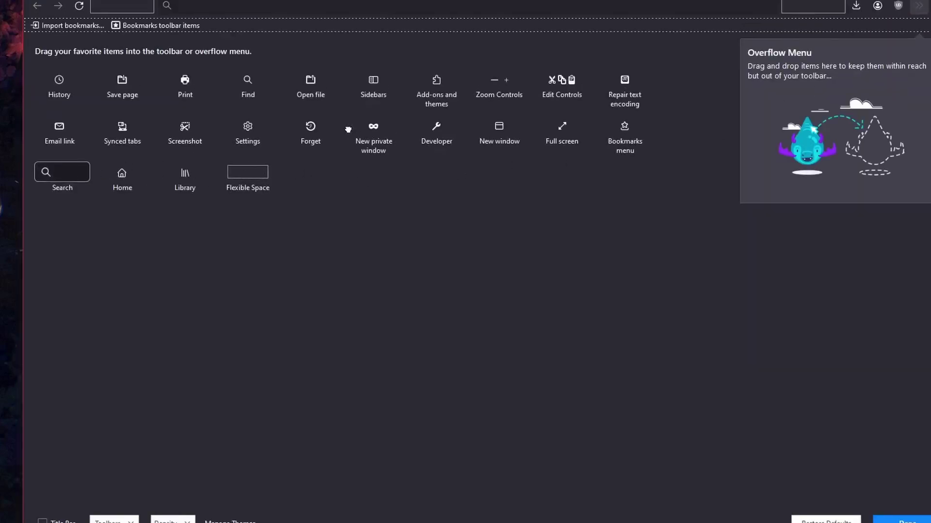
pyautogui.moveTo(348, 129); pyautogui.dragTo(852, 11)
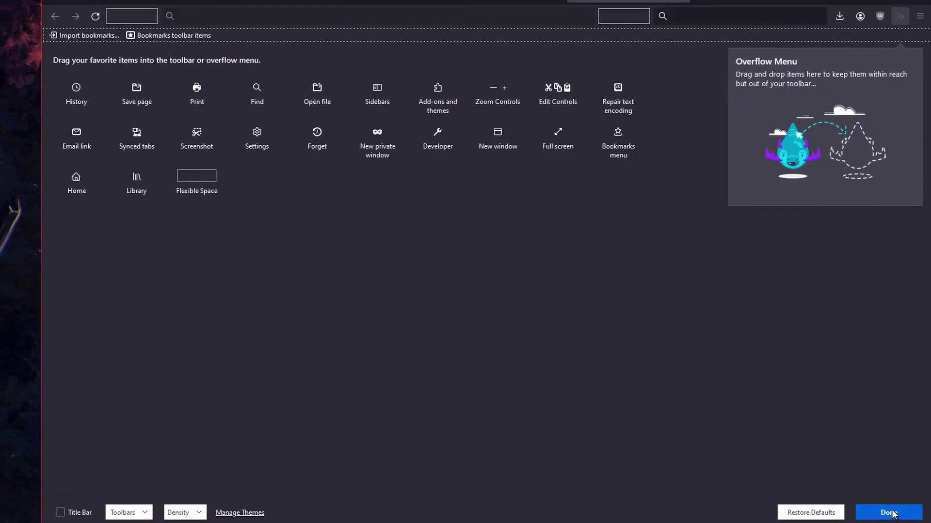
pyautogui.click(892, 514)
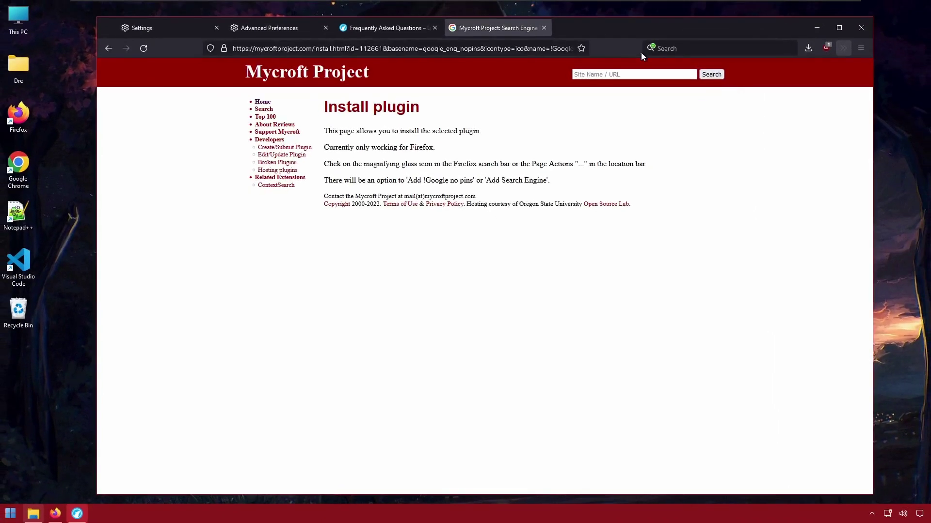
# Install '!Google no pins' as a search engine from the search bar dropdown.
pyautogui.click(664, 47)
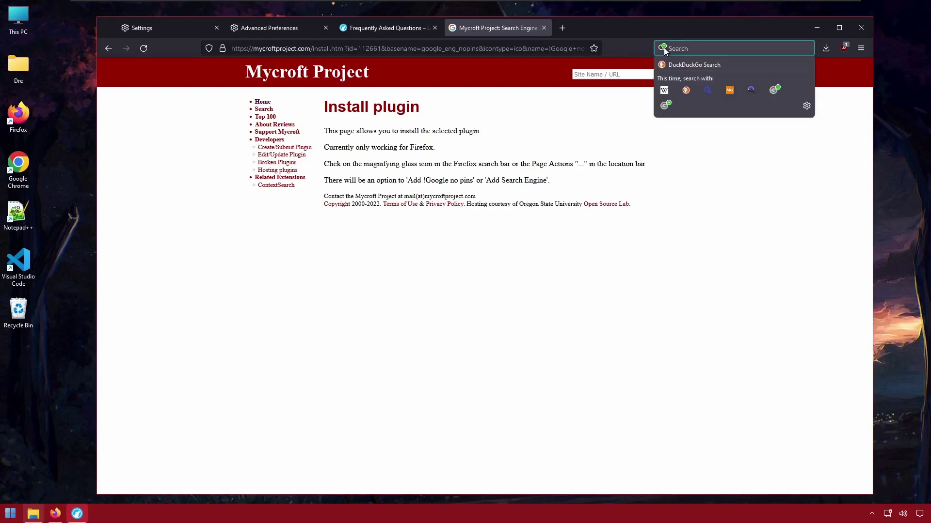
pyautogui.click(665, 105)
pyautogui.click(859, 49)
pyautogui.click(860, 49)
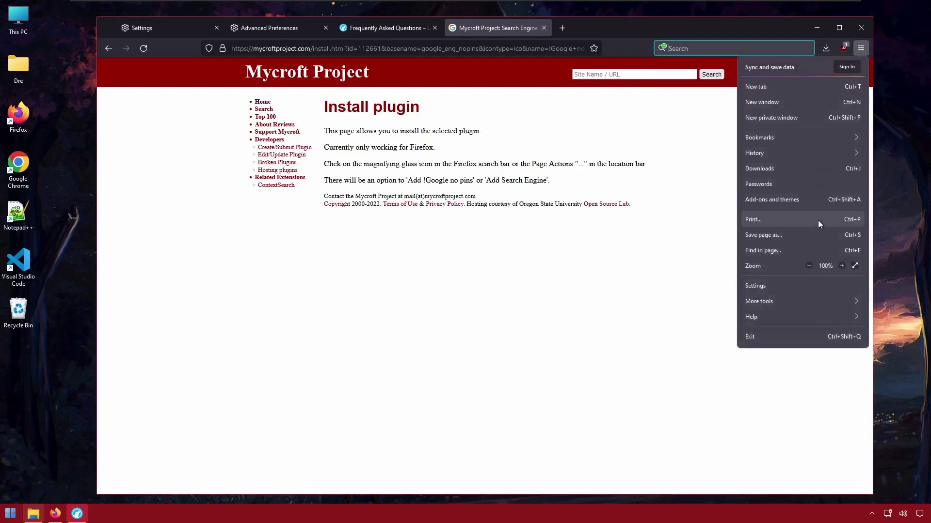
# Open Search settings and select the '!Google no pins' engine in the search engine list.
pyautogui.click(775, 284)
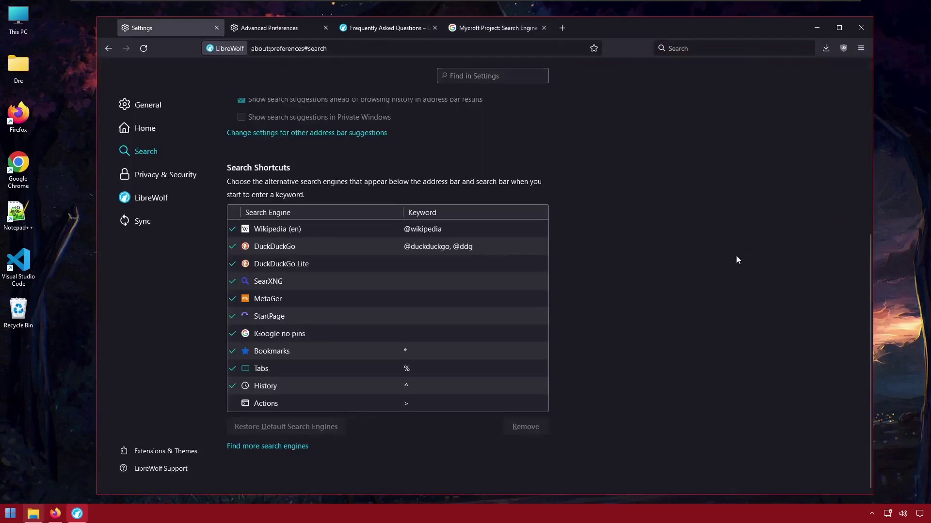
pyautogui.click(482, 228)
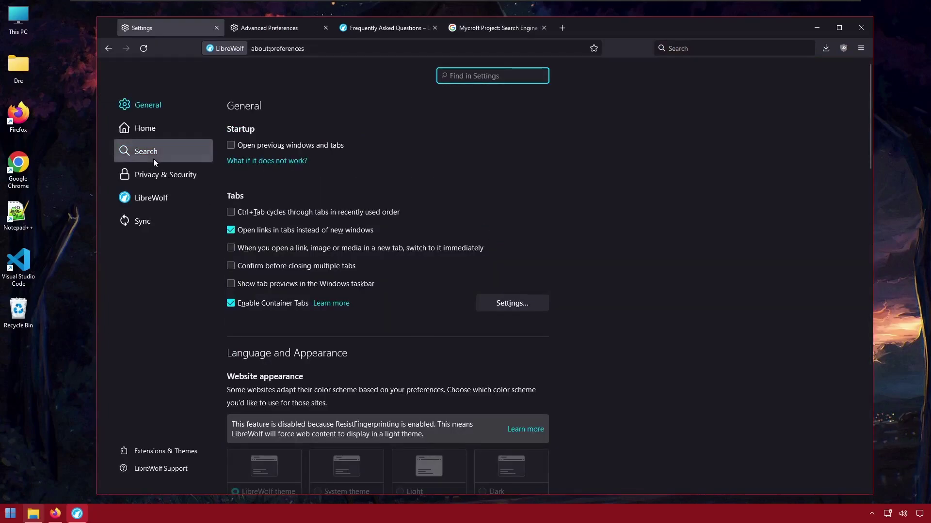
pyautogui.click(153, 159)
pyautogui.scroll(-3, 349, 276)
pyautogui.scroll(-3, 350, 280)
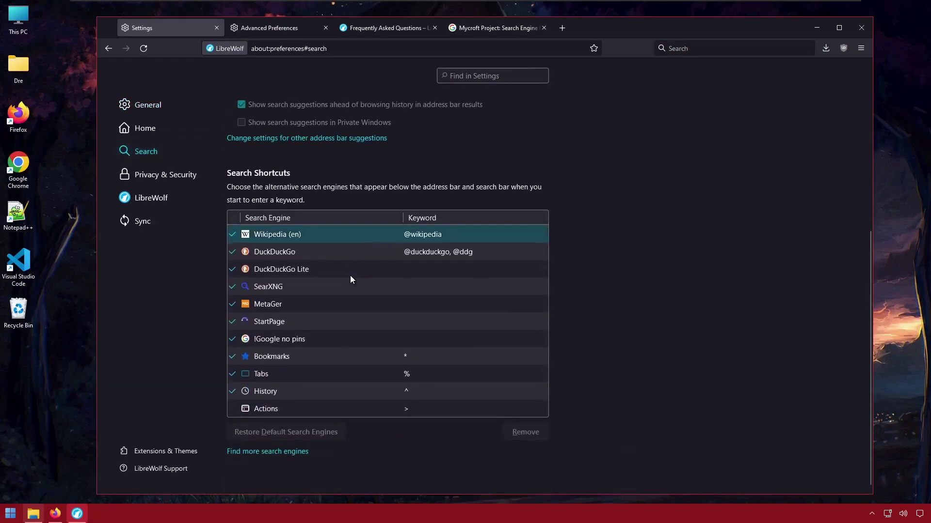
pyautogui.click(350, 279)
pyautogui.click(277, 333)
pyautogui.click(320, 335)
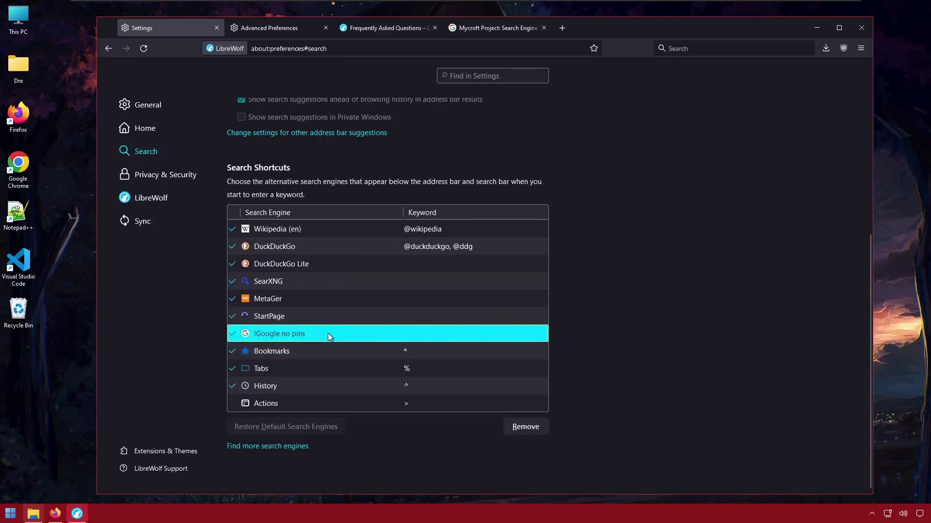
# Open the Default Search Engine dropdown, leaving DuckDuckGo as the default.
pyautogui.scroll(1, 326, 251)
pyautogui.scroll(6, 326, 251)
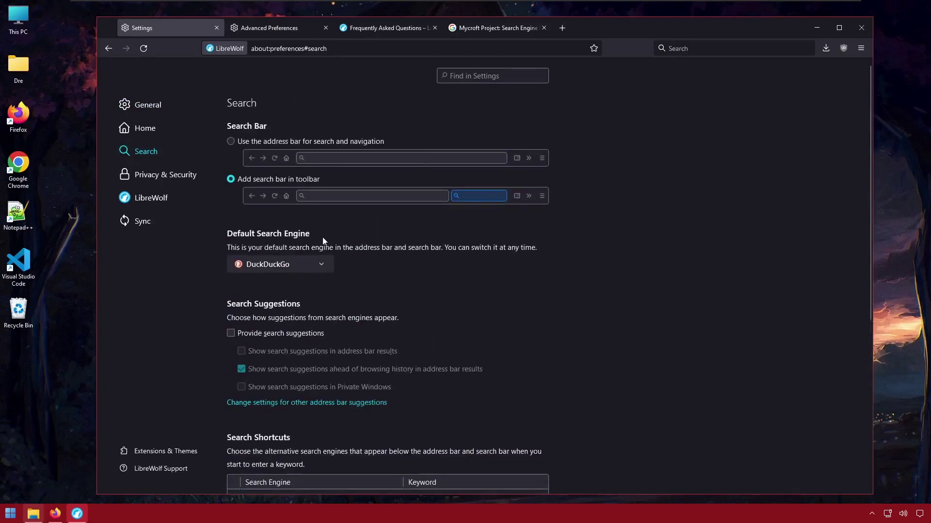
pyautogui.click(295, 262)
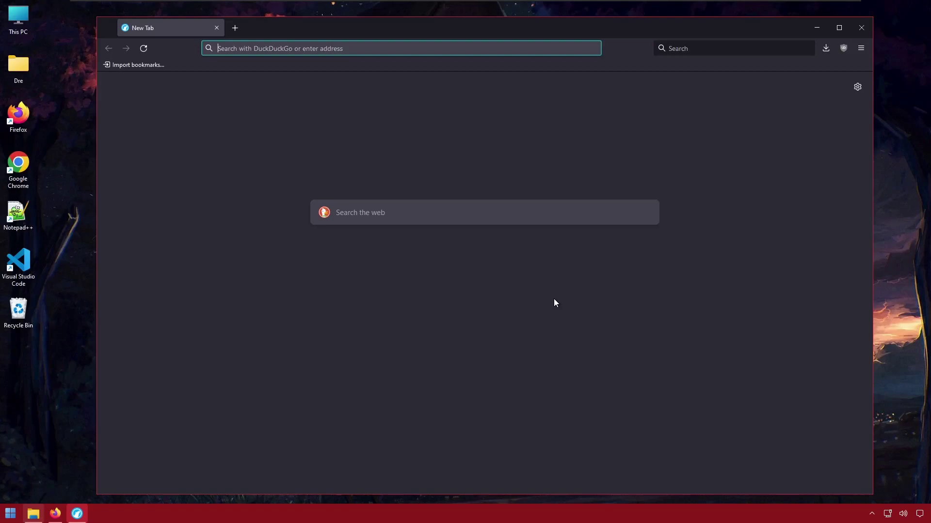
# Check the installed version (104.0.2-1) under Help > About LibreWolf, then close the dialog.
pyautogui.click(861, 48)
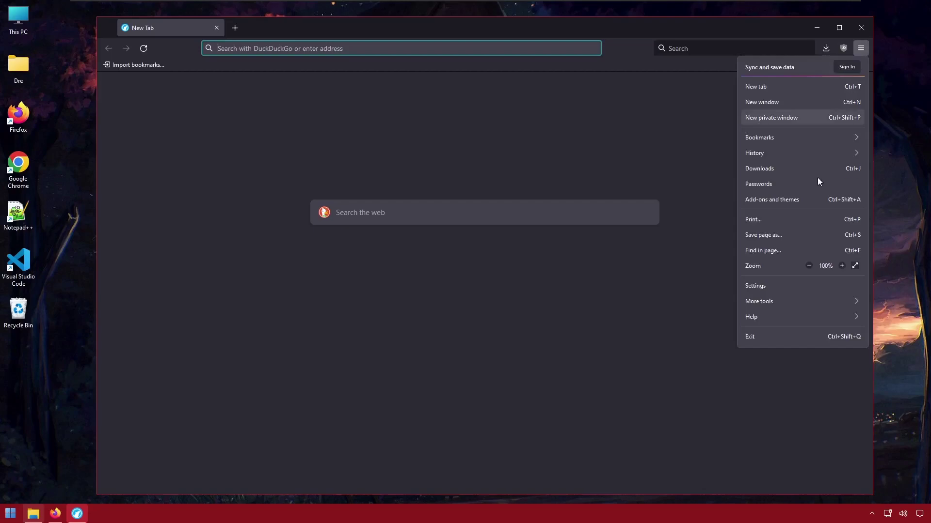
pyautogui.click(792, 314)
pyautogui.click(772, 184)
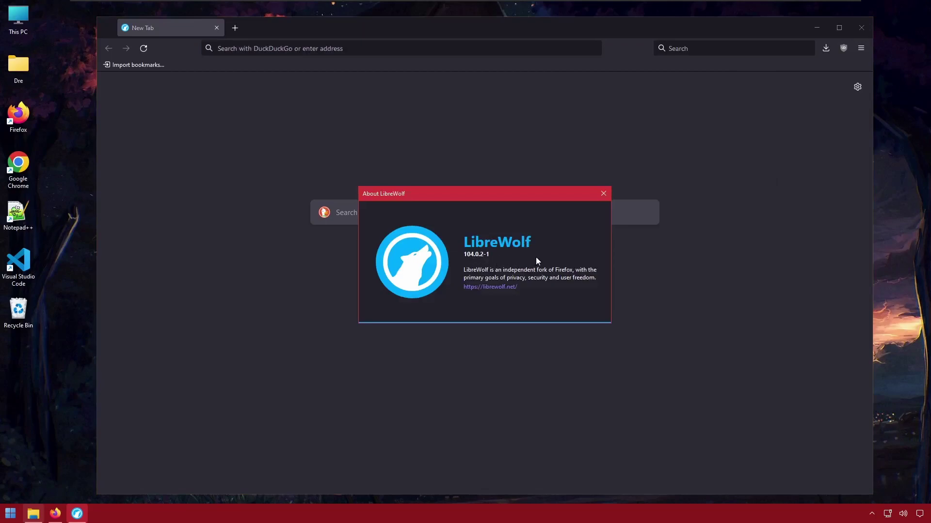
pyautogui.click(606, 196)
# Search the add-ons site for 'librewolf' from Add-ons and themes.
pyautogui.click(862, 48)
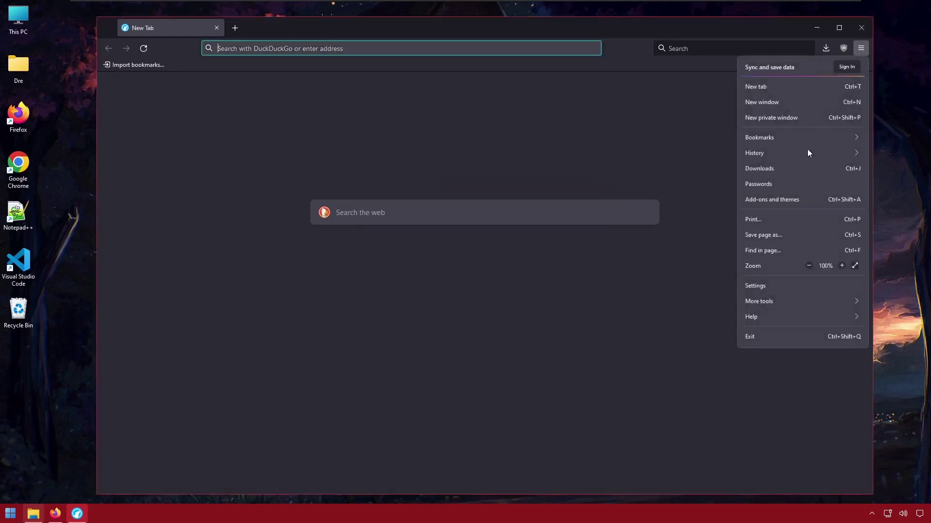
pyautogui.click(784, 199)
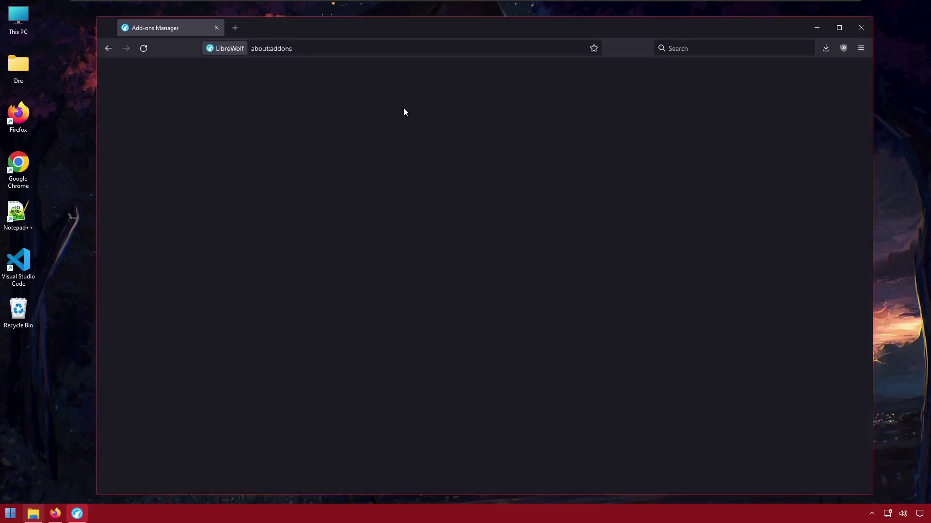
pyautogui.write('librewo')
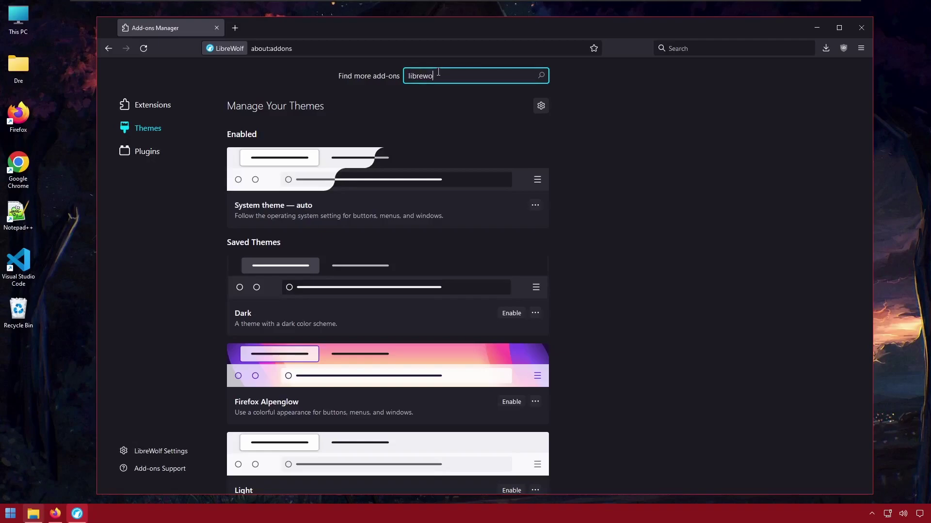
pyautogui.write('lf')
pyautogui.press('Return')
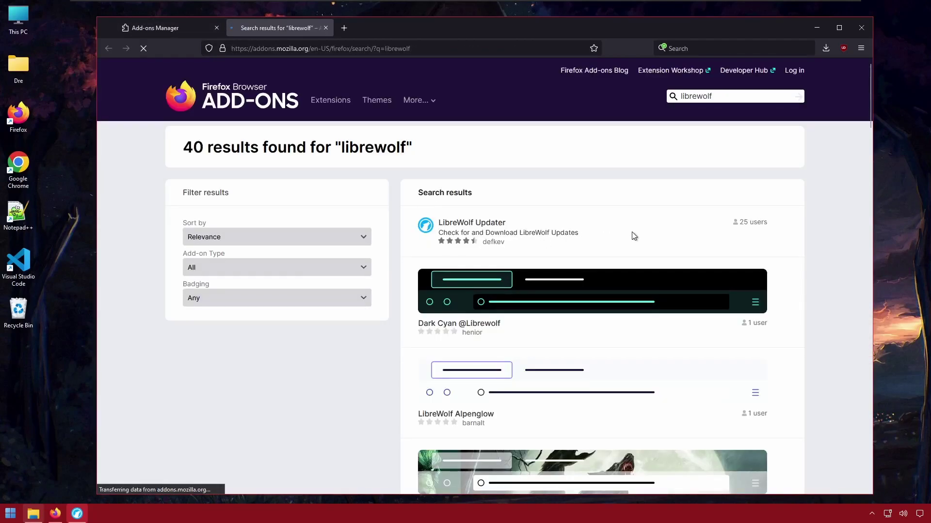
# Install the LibreWolf Updater extension and grant its permissions.
pyautogui.click(461, 225)
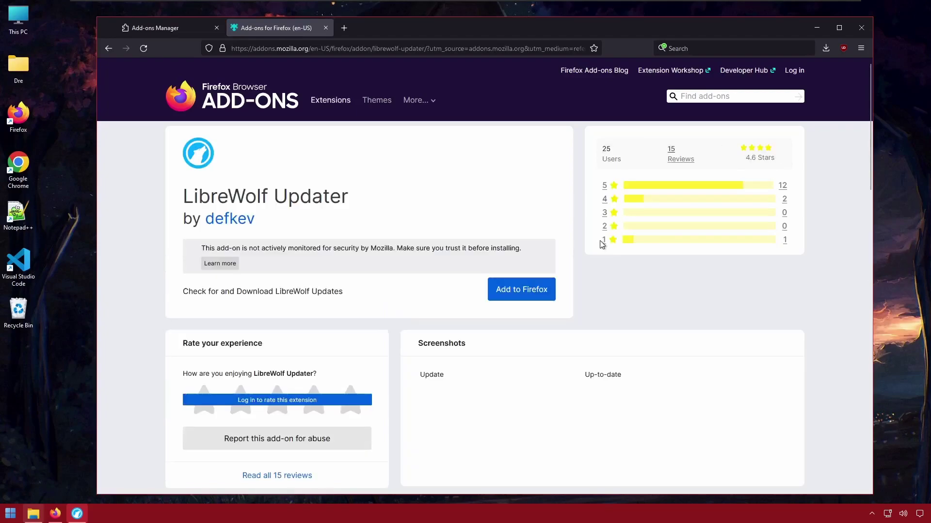
pyautogui.click(525, 291)
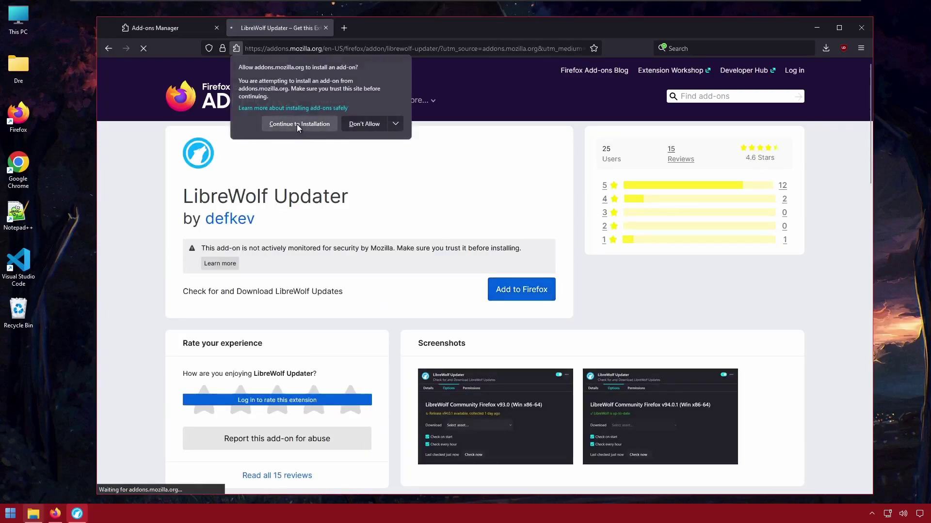
pyautogui.click(298, 124)
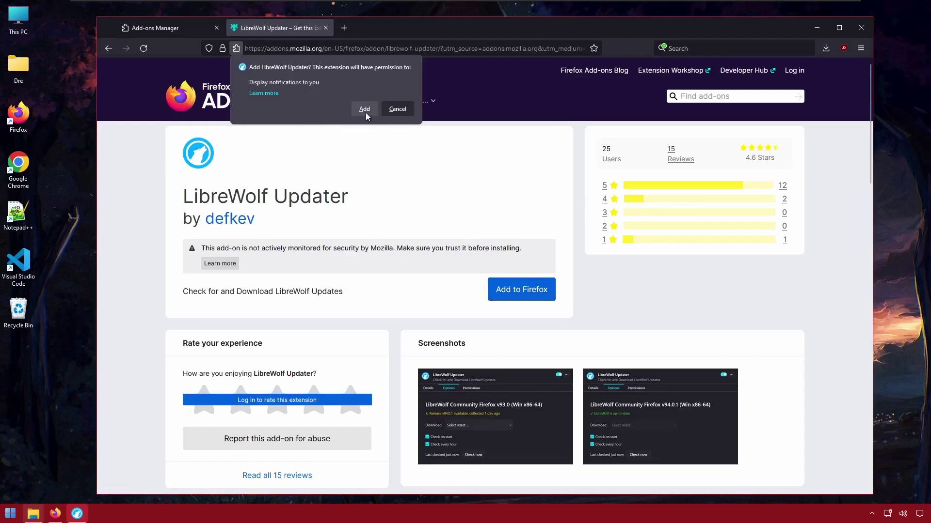
pyautogui.click(365, 109)
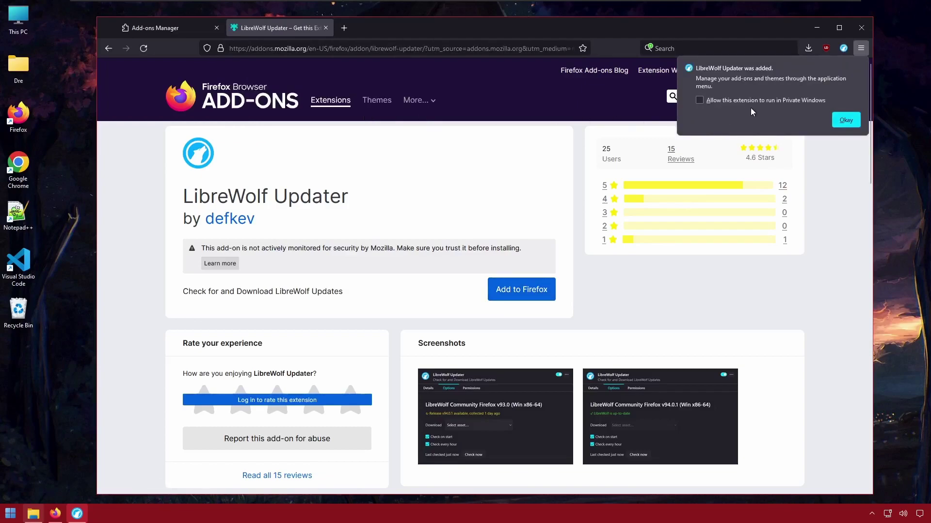
# Run the update check in LibreWolf Updater's options, confirming v104.0.2-1 is up to date.
pyautogui.click(842, 52)
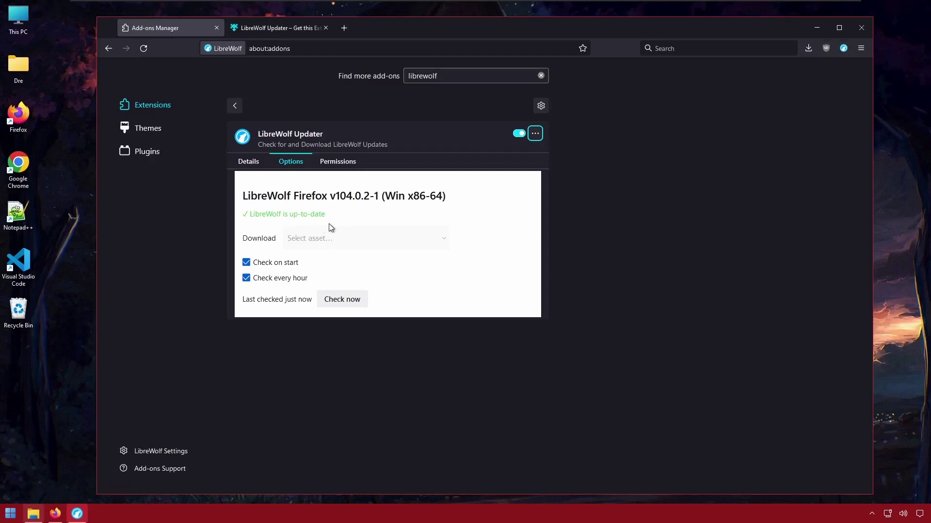
pyautogui.click(353, 298)
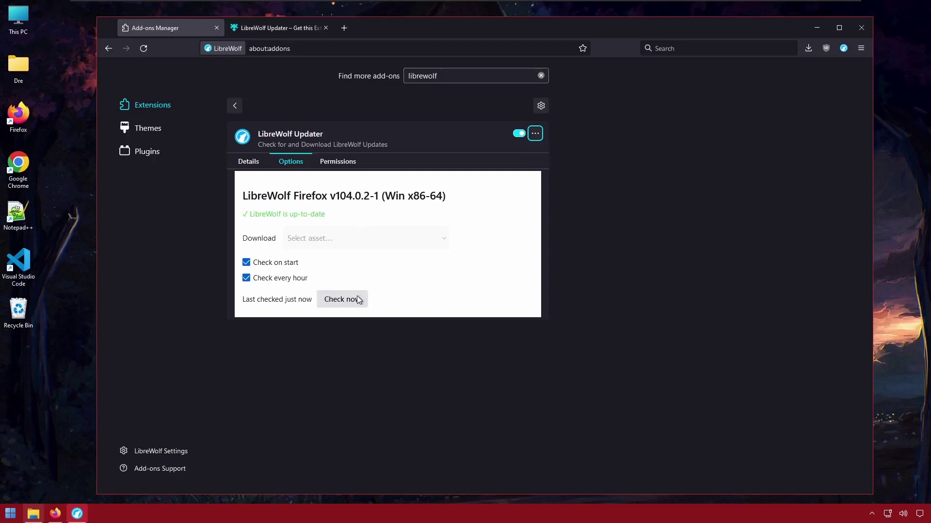
pyautogui.click(339, 300)
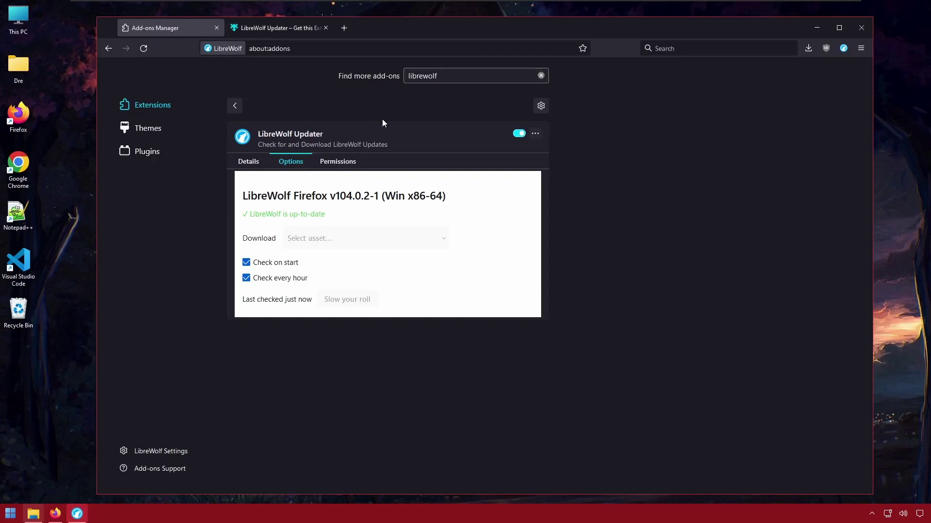
# Open a terminal from the desktop context menu and display winget's help with 'winget -h'.
pyautogui.click(54, 365)
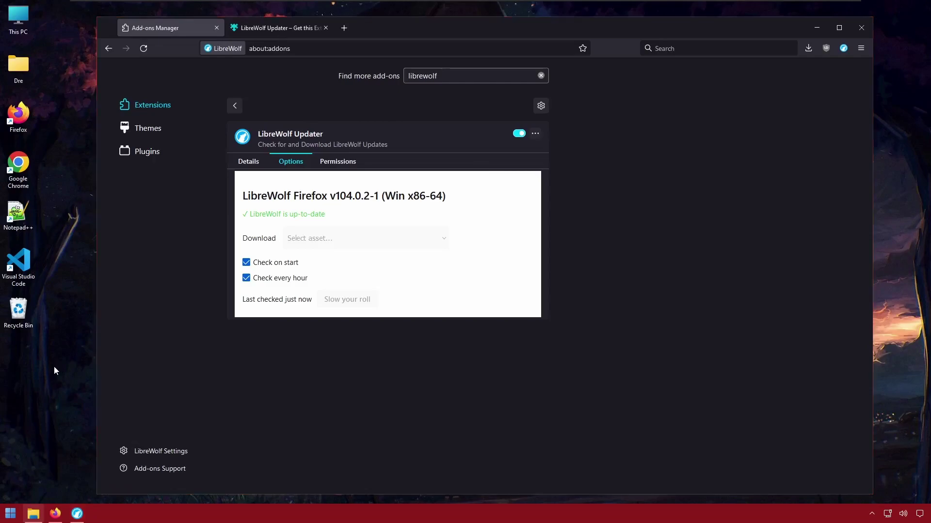
pyautogui.rightClick(58, 365)
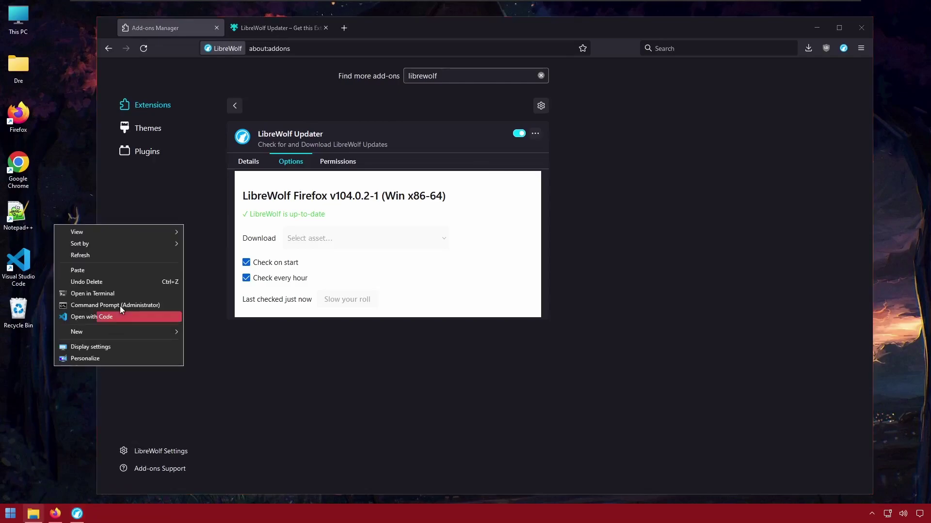
pyautogui.click(102, 294)
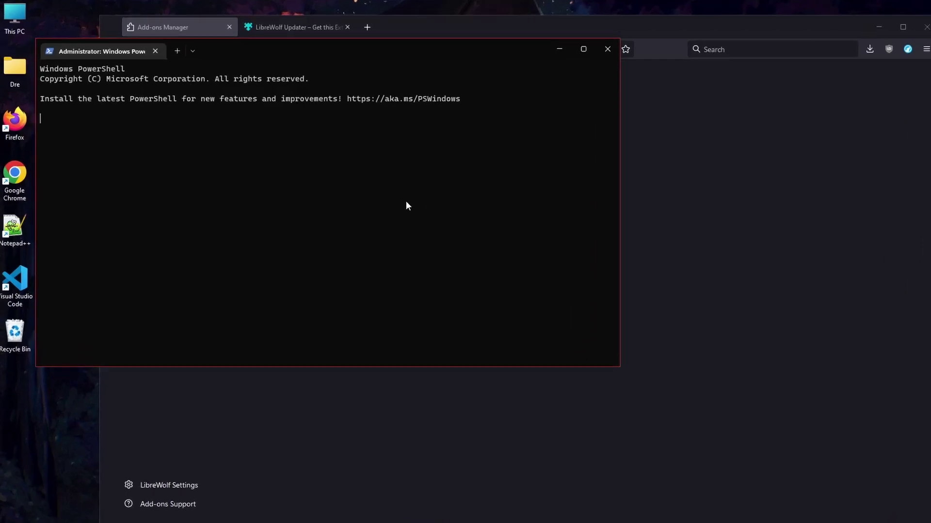
pyautogui.write('winget')
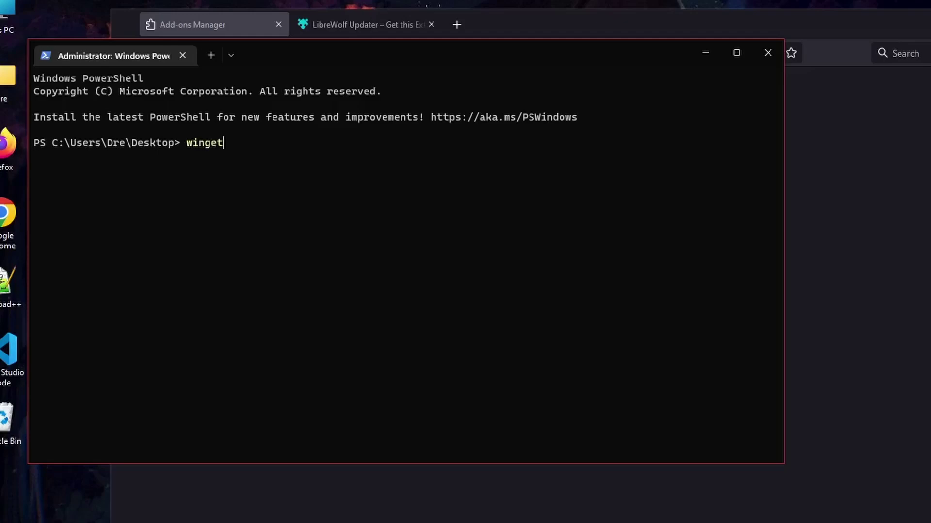
pyautogui.write(' -h')
pyautogui.press('Return')
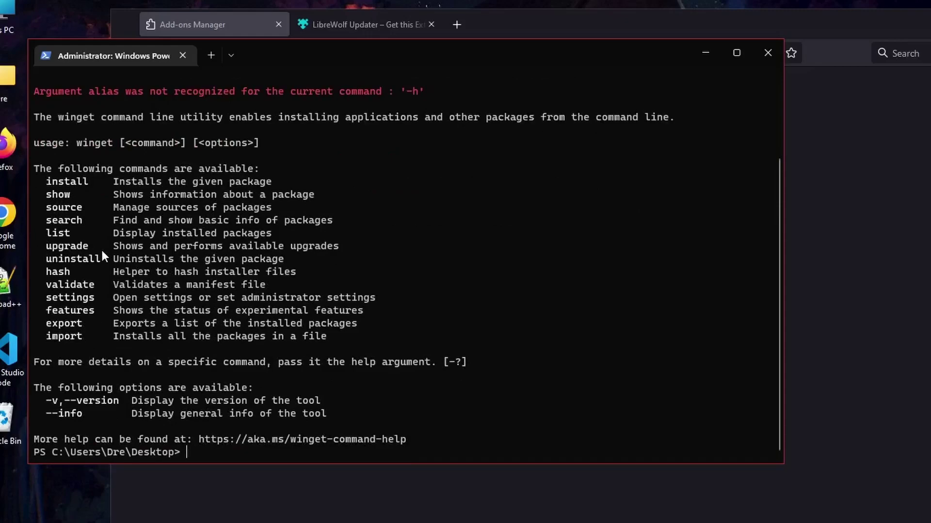
# Run 'winget upgrade librewolf' and select the 'No applicable update found' result.
pyautogui.write('winget upgrade libre')
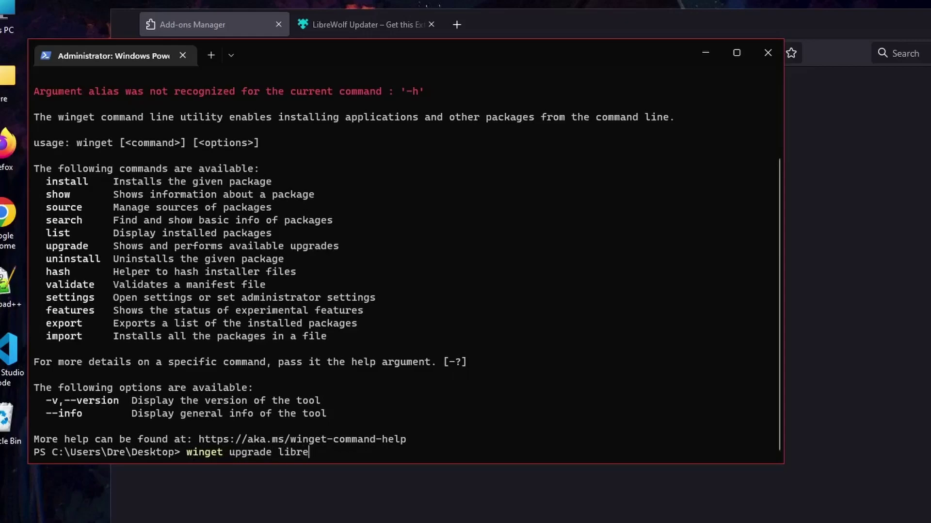
pyautogui.write('wolf')
pyautogui.press('Return')
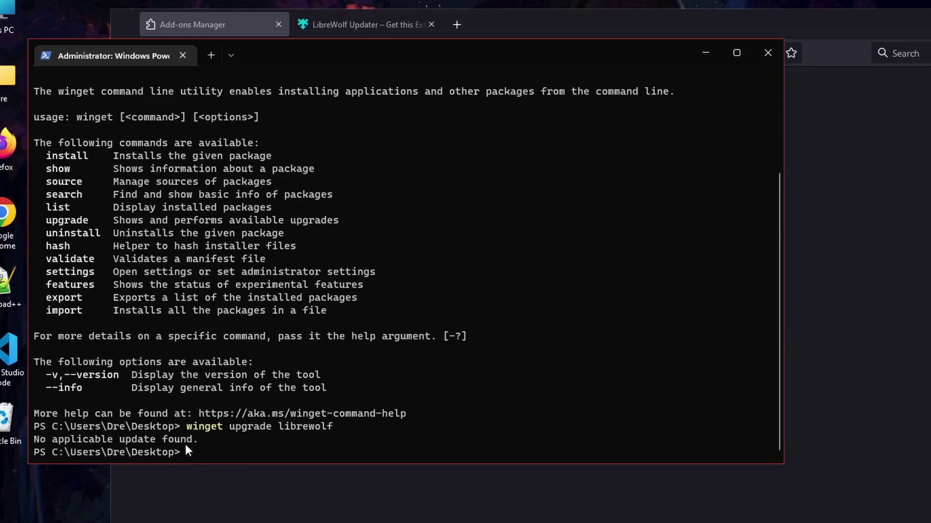
pyautogui.moveTo(209, 439); pyautogui.dragTo(33, 439)
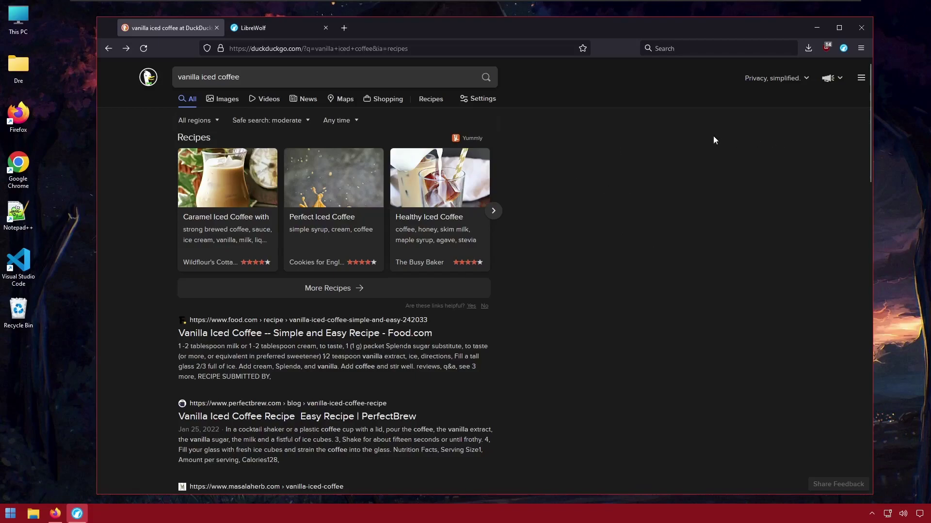
# Open LibreWolf Settings and view the Sync section.
pyautogui.click(856, 50)
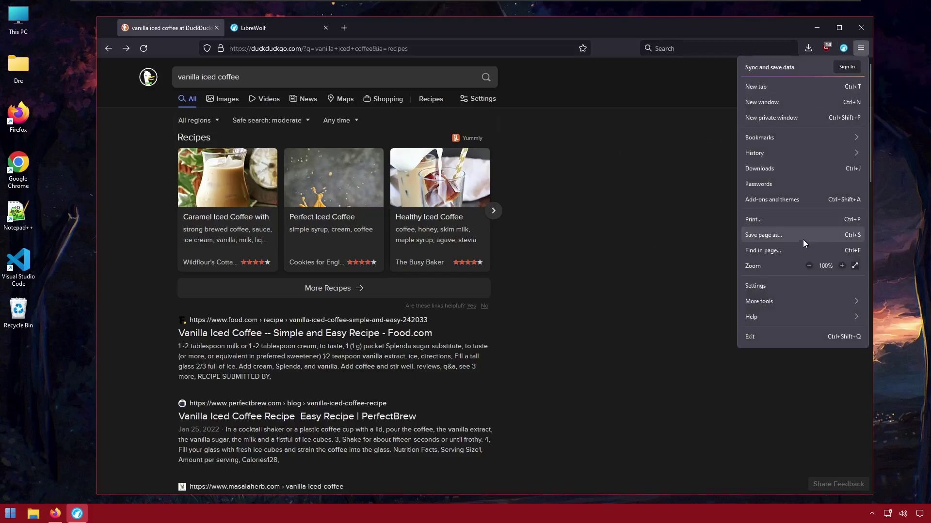
pyautogui.click(780, 291)
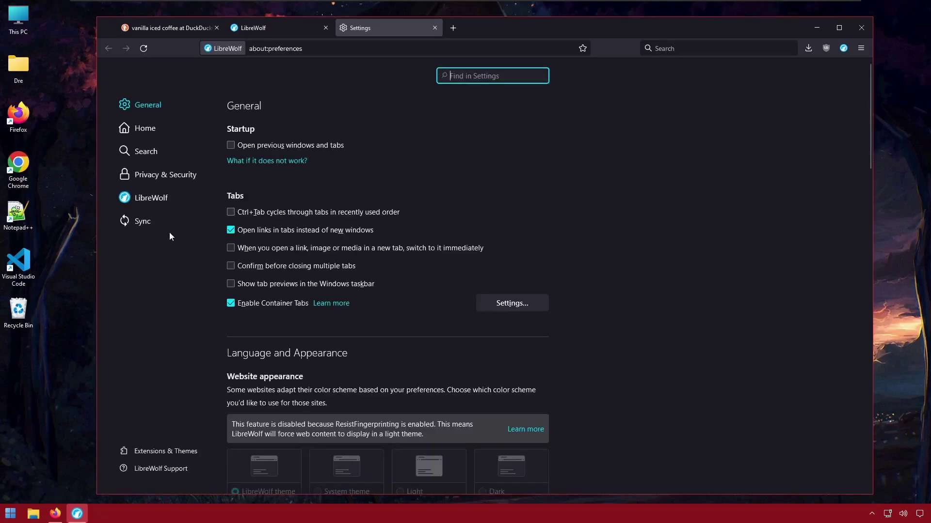
pyautogui.click(160, 232)
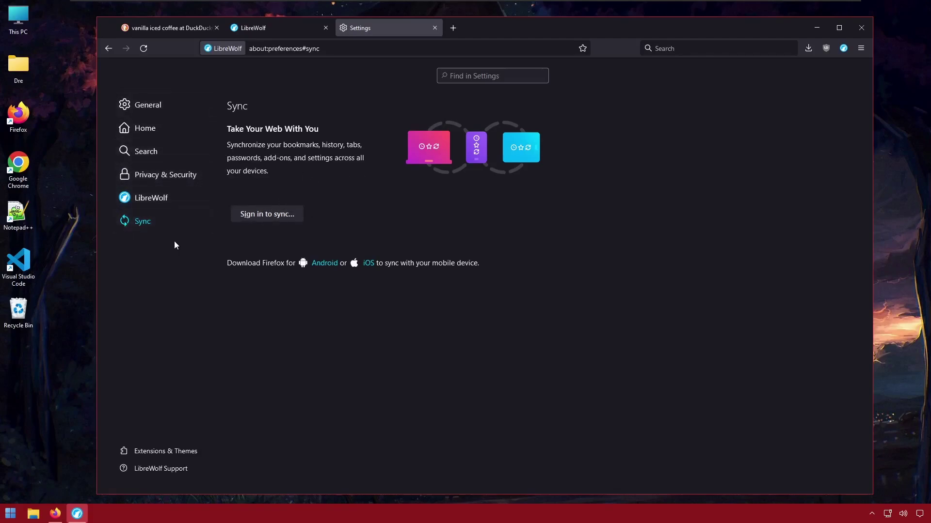
# Review the LibreWolf preferences page, from Useful links back up to Browser Behavior.
pyautogui.click(149, 197)
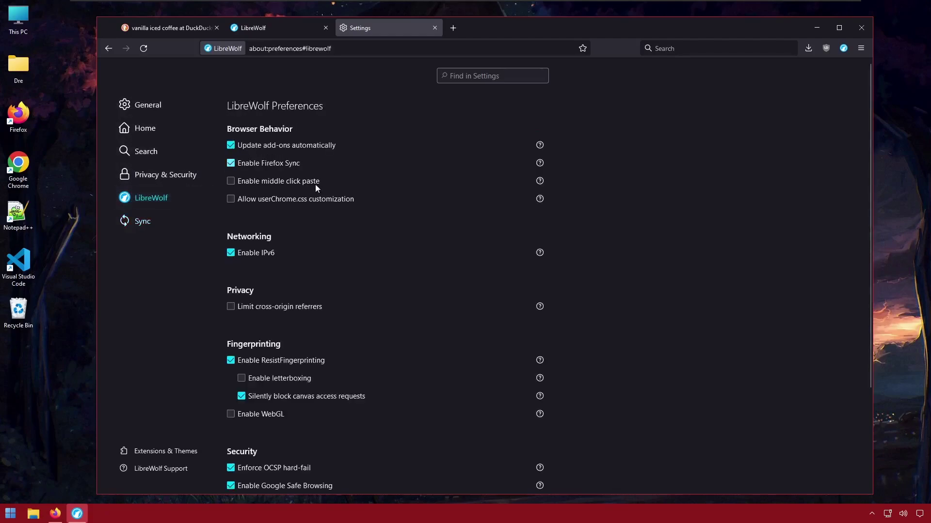
pyautogui.scroll(-3, 363, 243)
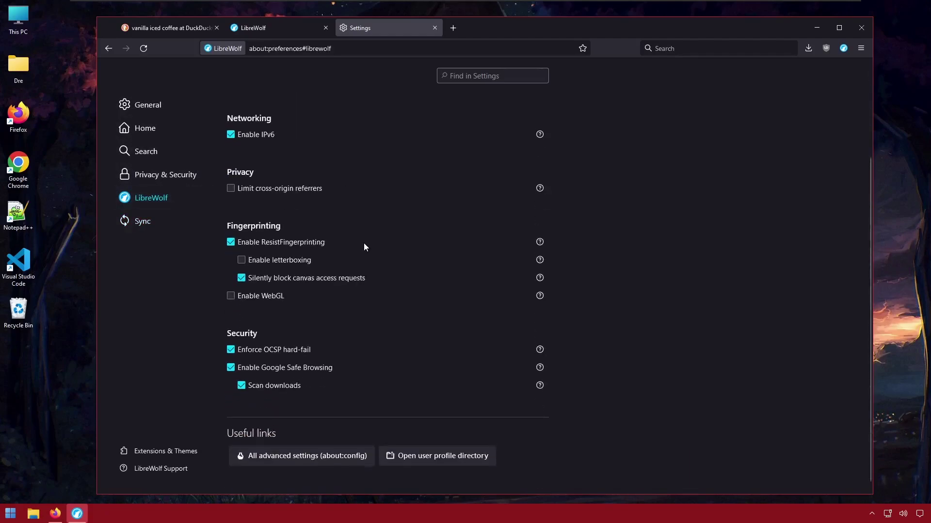
pyautogui.scroll(2, 364, 243)
pyautogui.scroll(1, 363, 240)
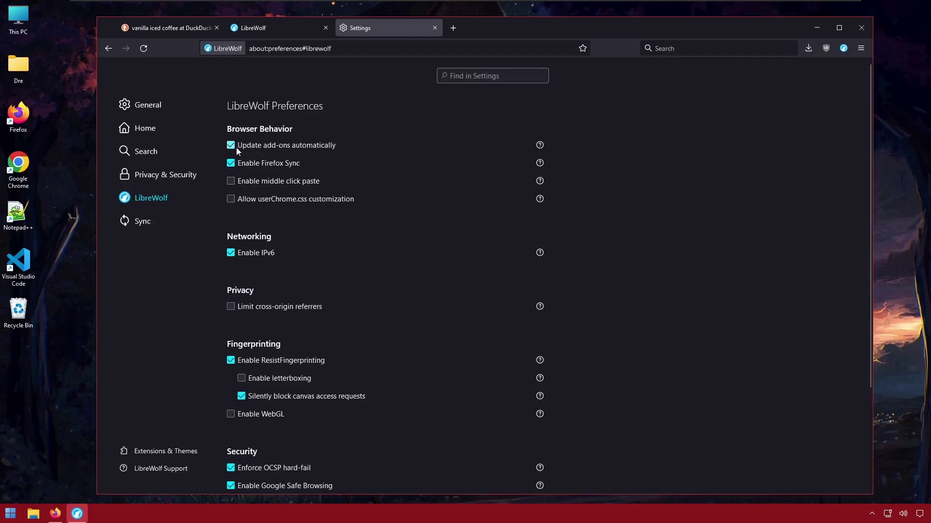
pyautogui.scroll(-3, 353, 189)
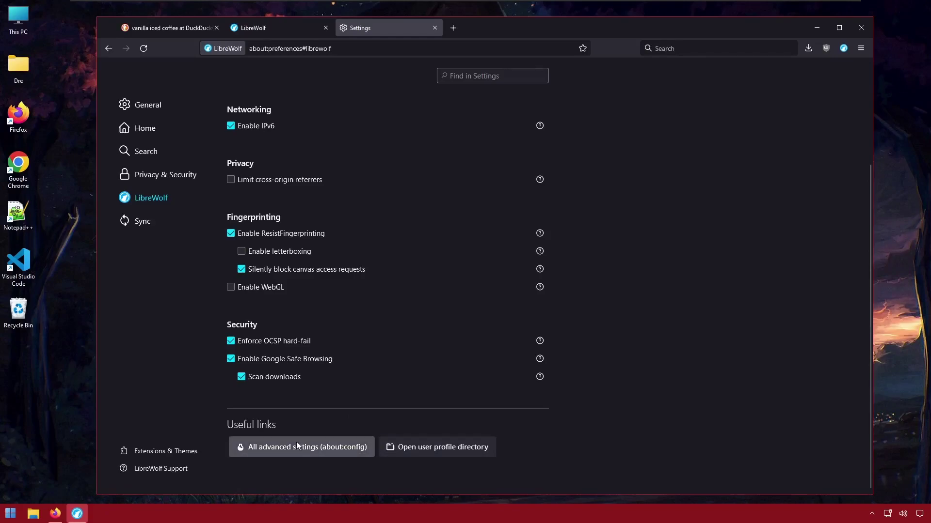
pyautogui.scroll(3, 301, 424)
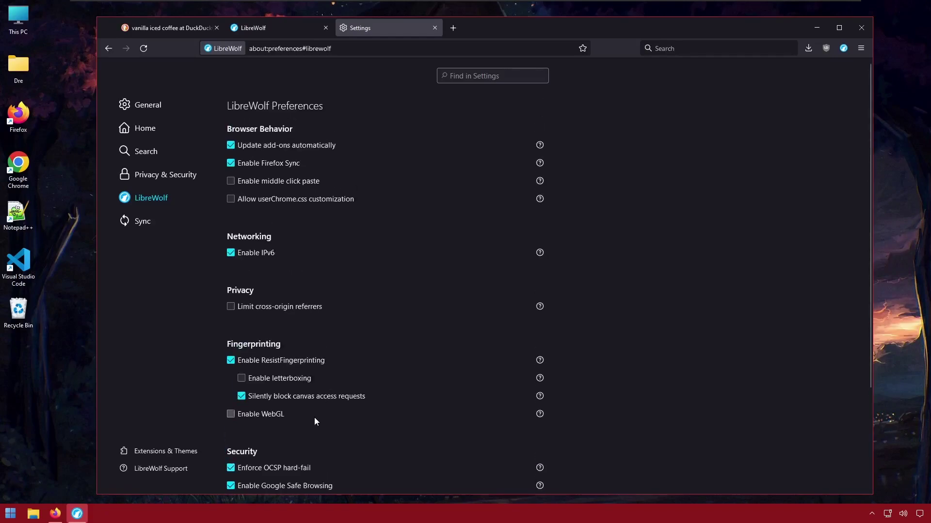
# Browse the General and Search settings pages, ending on Privacy & Security.
pyautogui.click(134, 101)
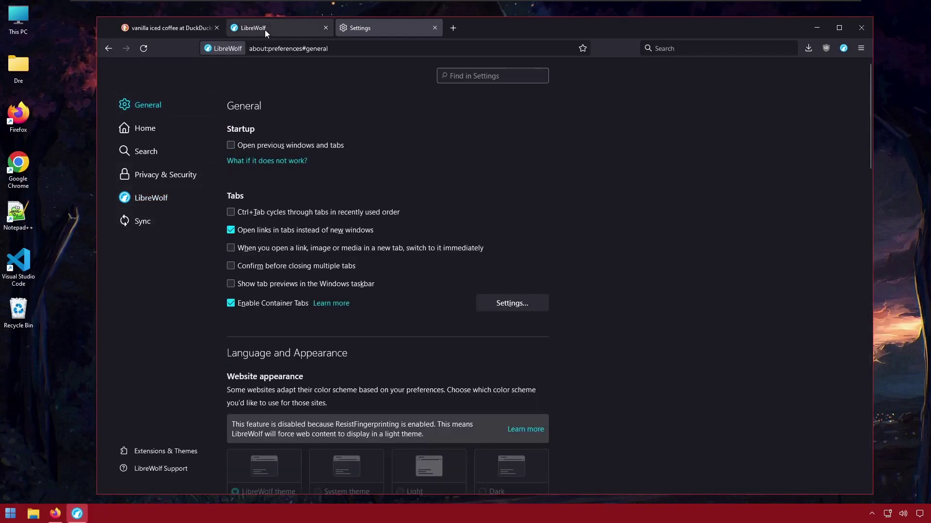
pyautogui.click(161, 151)
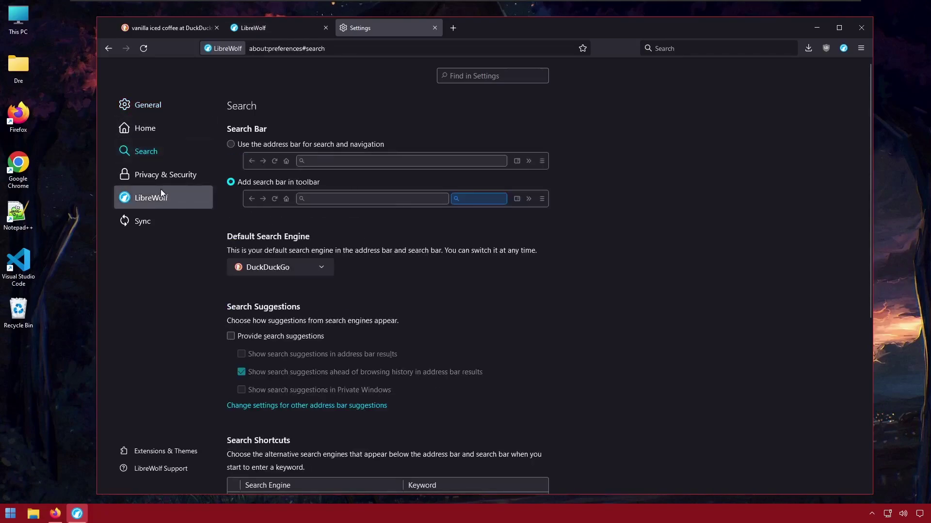
pyautogui.click(160, 176)
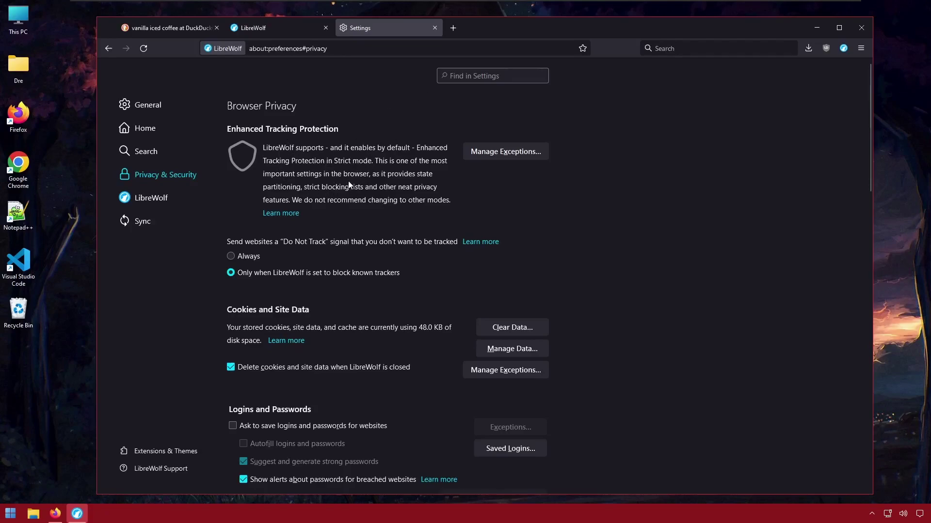
# Search 'huffpost' in a new tab and open the HuffPost homepage.
pyautogui.click(455, 34)
pyautogui.write('hu')
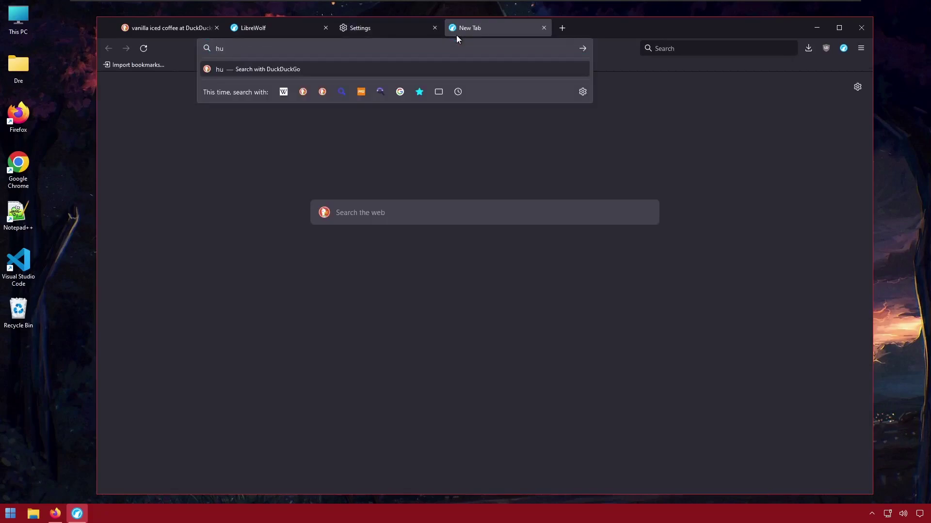
pyautogui.write('ffpost')
pyautogui.press('Return')
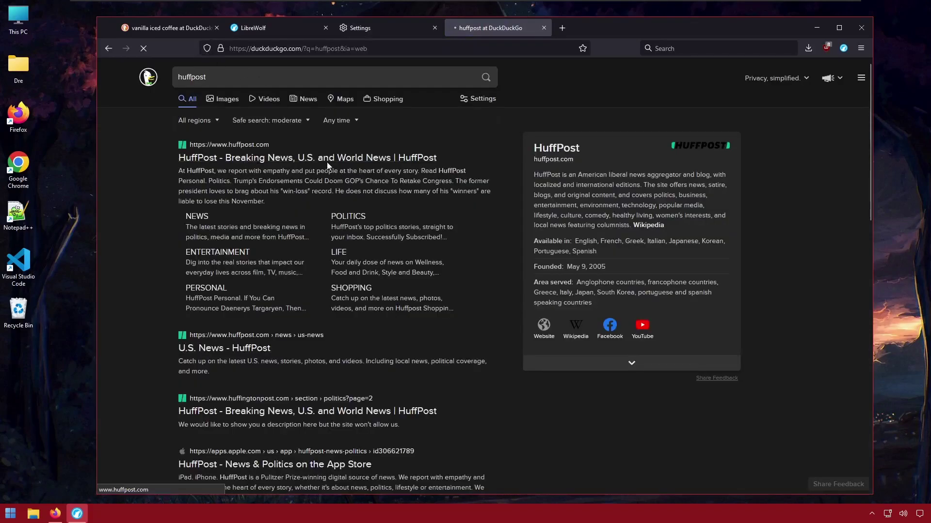
pyautogui.click(339, 159)
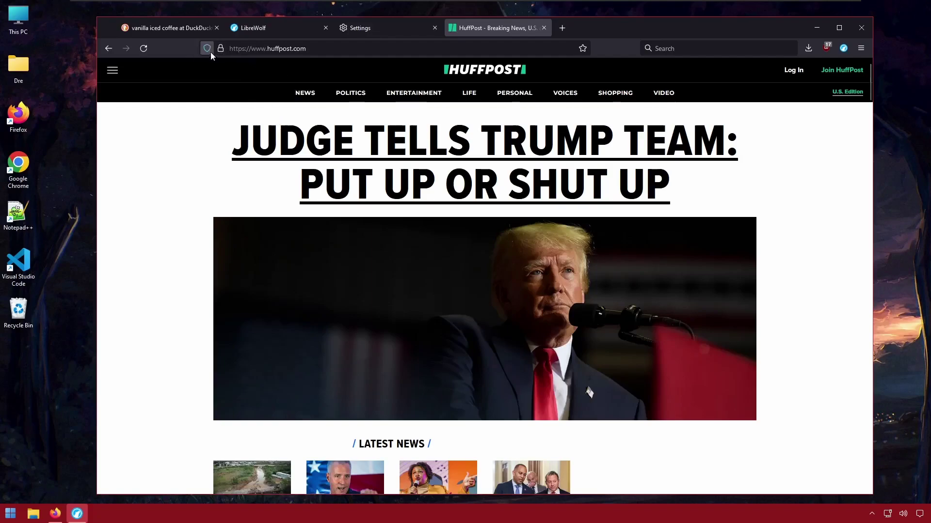
# Turn Enhanced Tracking Protection off for HuffPost, then back on.
pyautogui.click(207, 49)
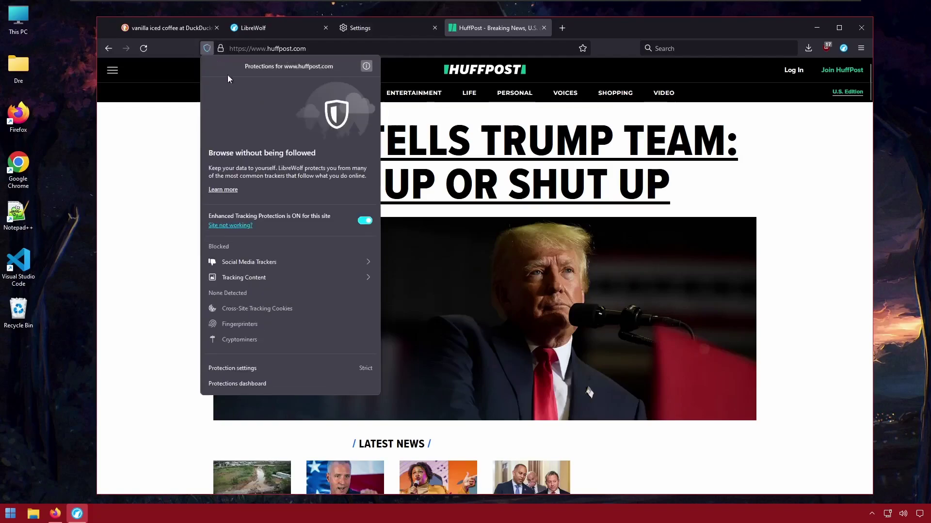
pyautogui.click(365, 221)
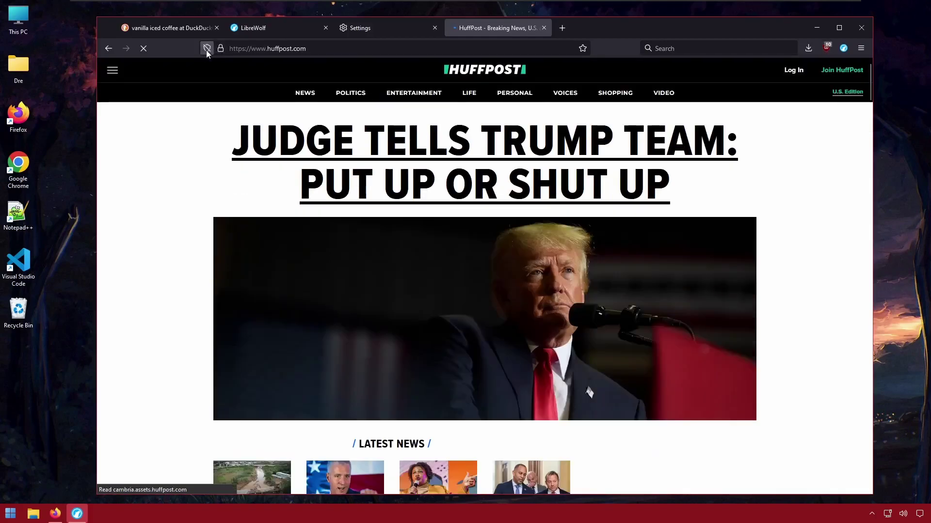
pyautogui.click(206, 51)
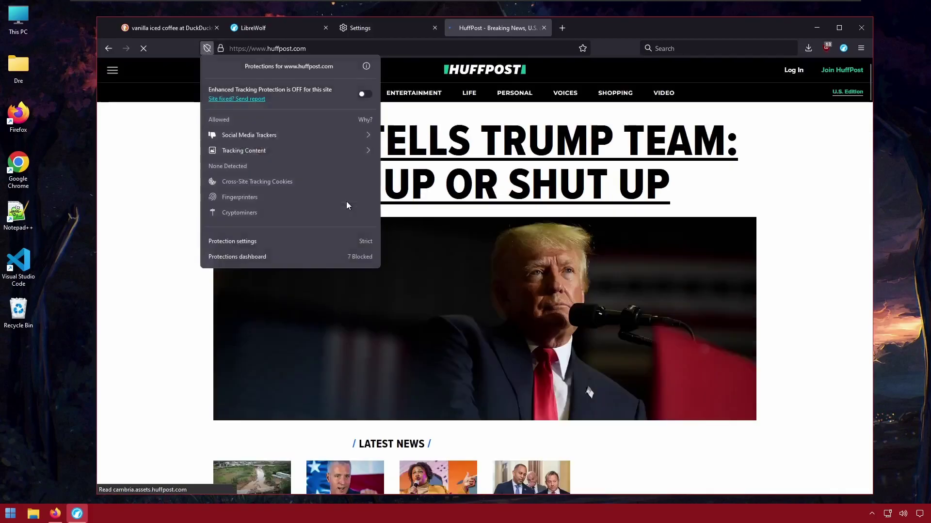
pyautogui.click(364, 92)
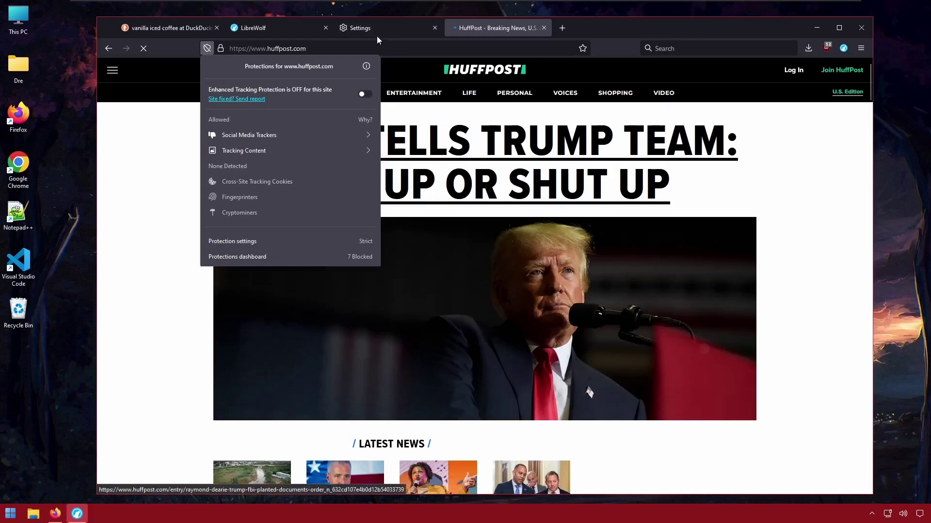
# Glance at the librewolf.net and vanilla iced coffee tabs, then return to the Settings tab.
pyautogui.click(284, 27)
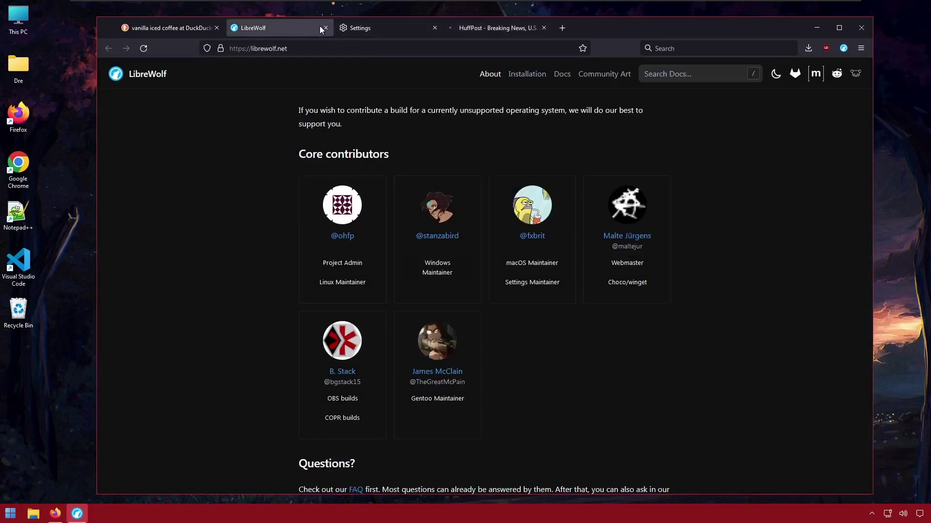
pyautogui.click(173, 26)
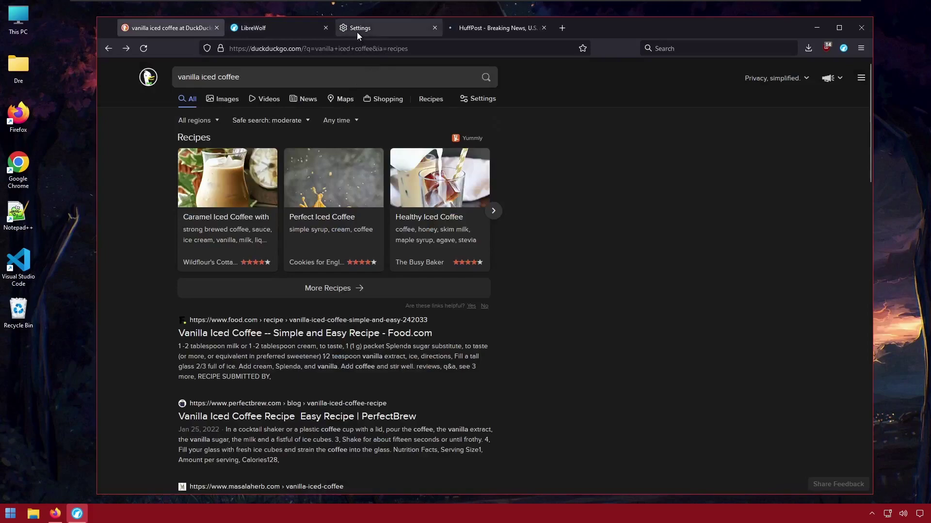
pyautogui.click(357, 30)
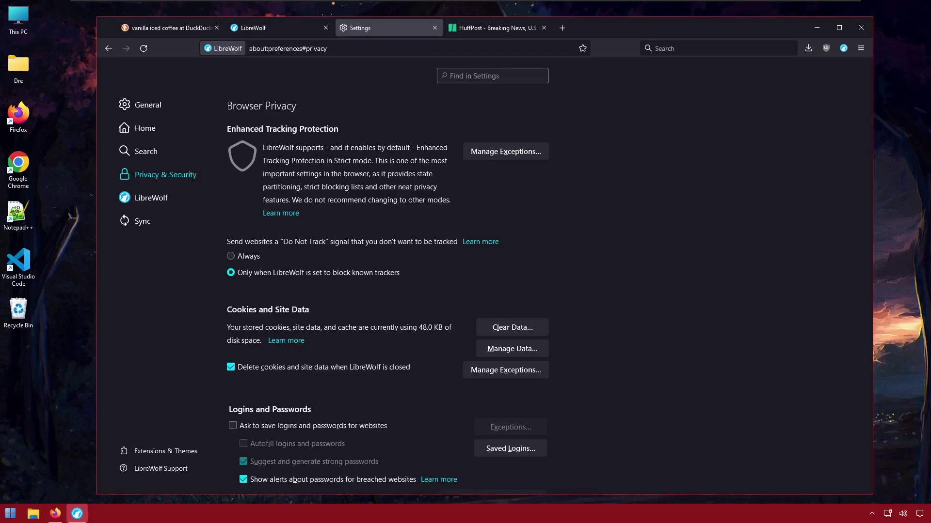
pyautogui.click(866, 48)
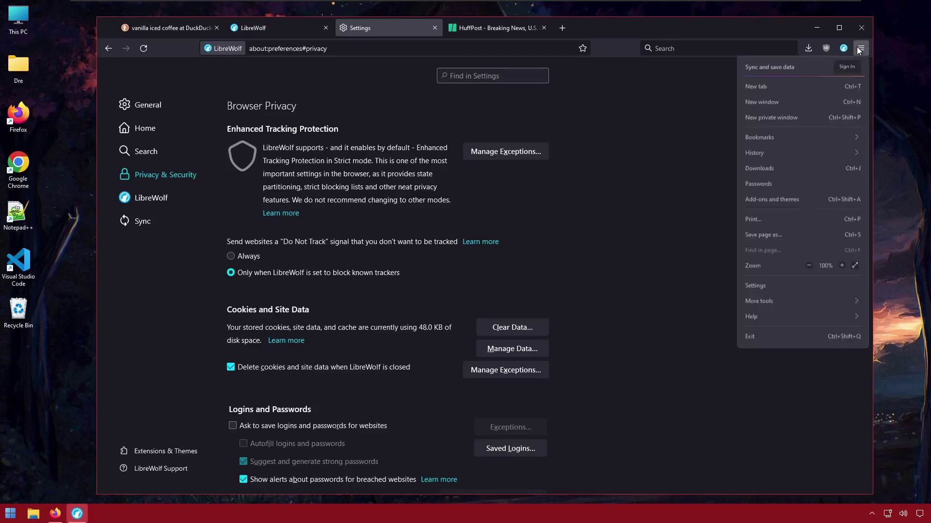
pyautogui.click(783, 318)
pyautogui.click(751, 184)
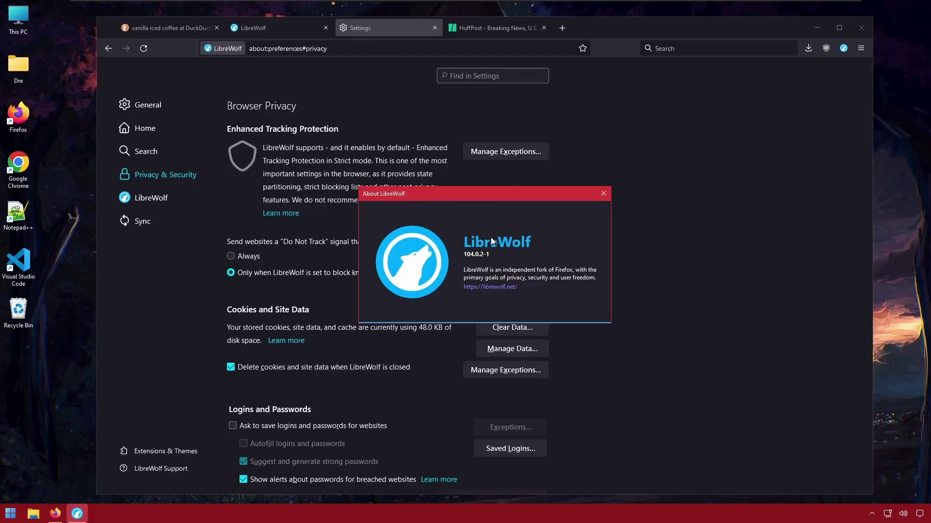
pyautogui.click(604, 194)
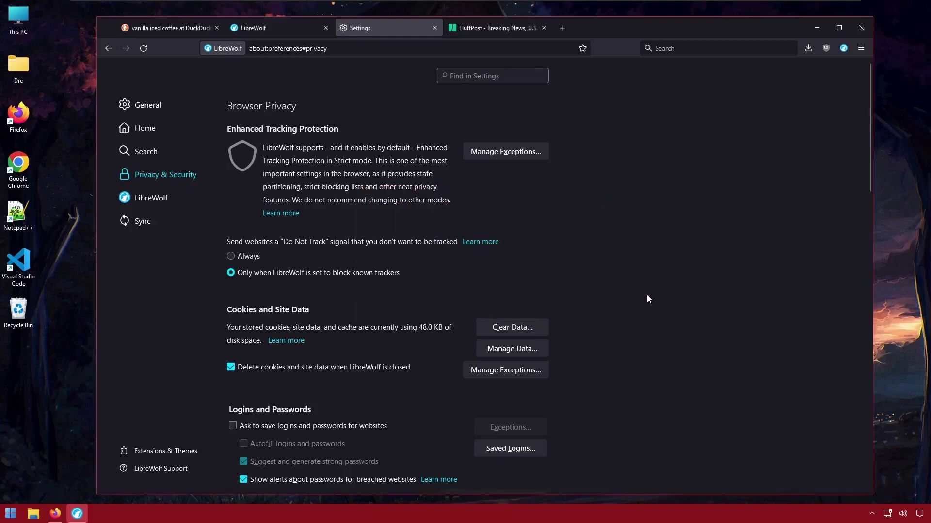
# Switch to the librewolf.net tab and scroll through its contributors list.
pyautogui.click(282, 32)
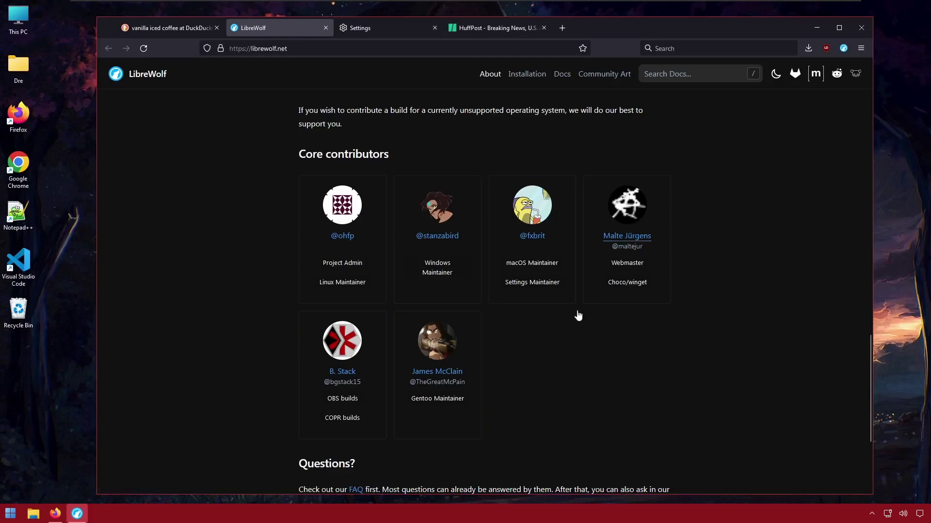
pyautogui.scroll(-1, 737, 315)
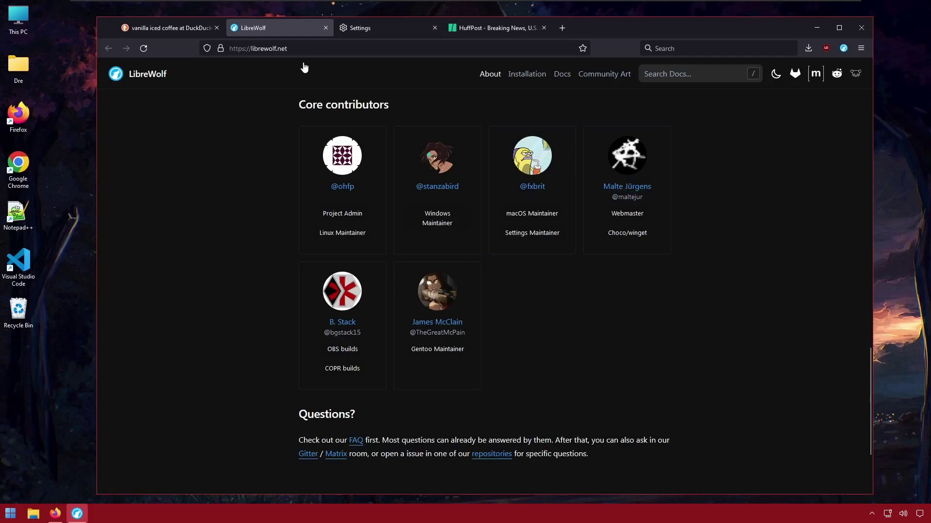
# Close the librewolf.net tab, view General settings, then switch to the vanilla iced coffee results.
pyautogui.click(325, 28)
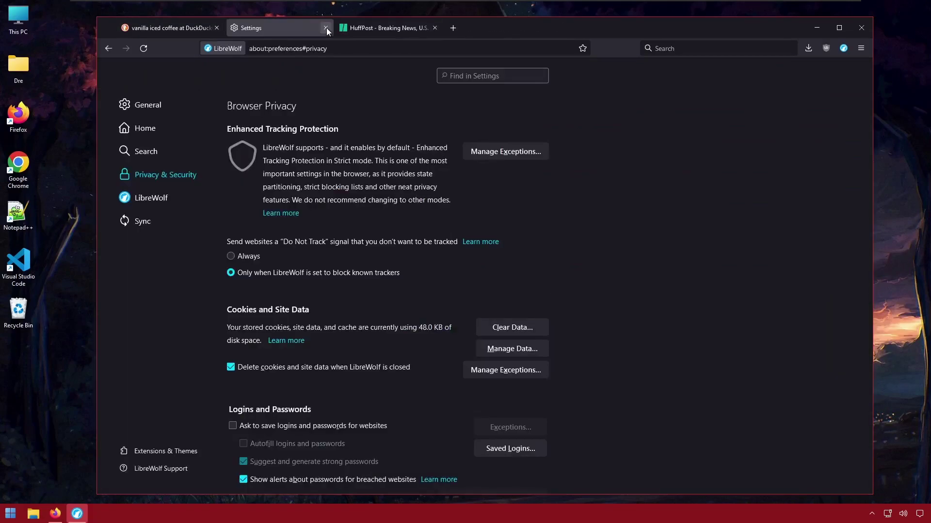
pyautogui.click(144, 105)
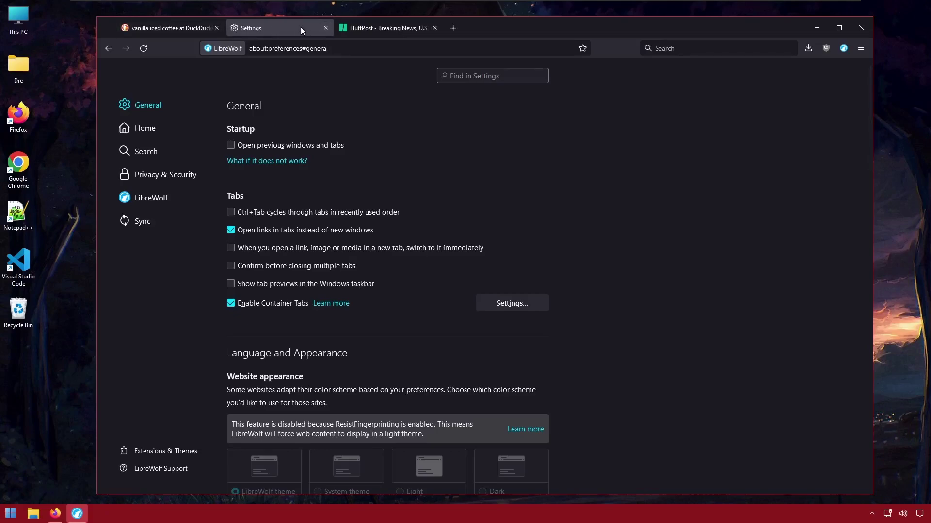
pyautogui.click(188, 27)
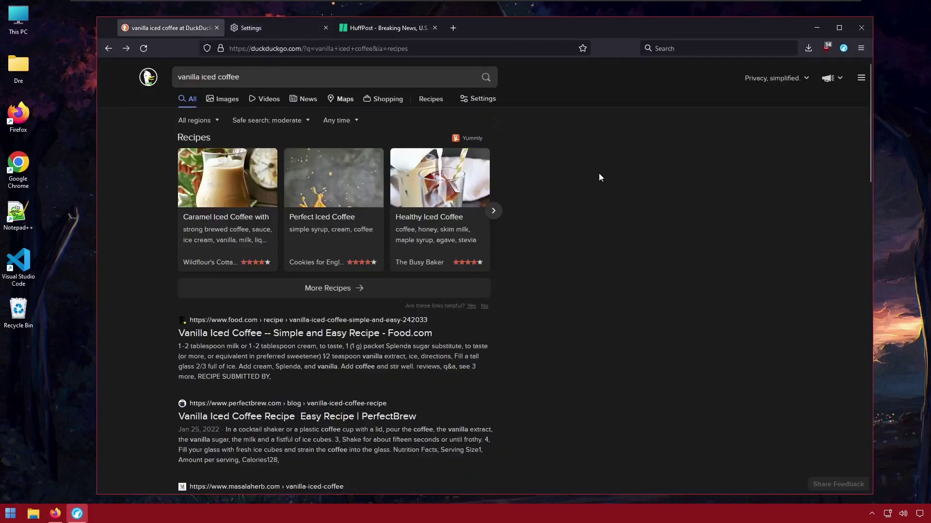